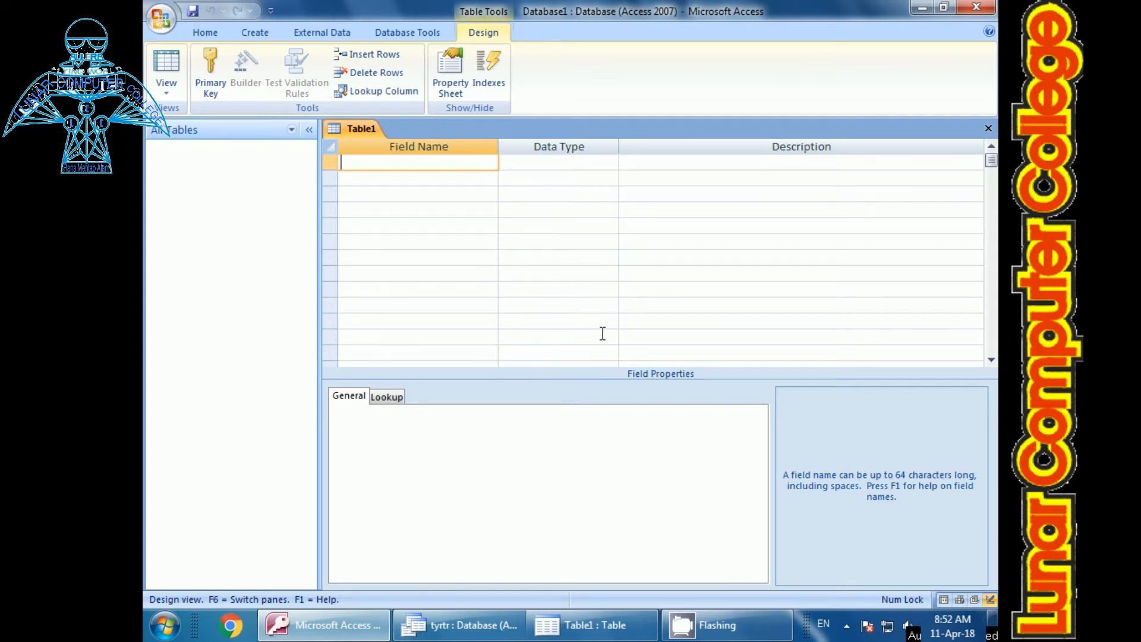
{"action": "left_click", "coordinate": [618, 631]}
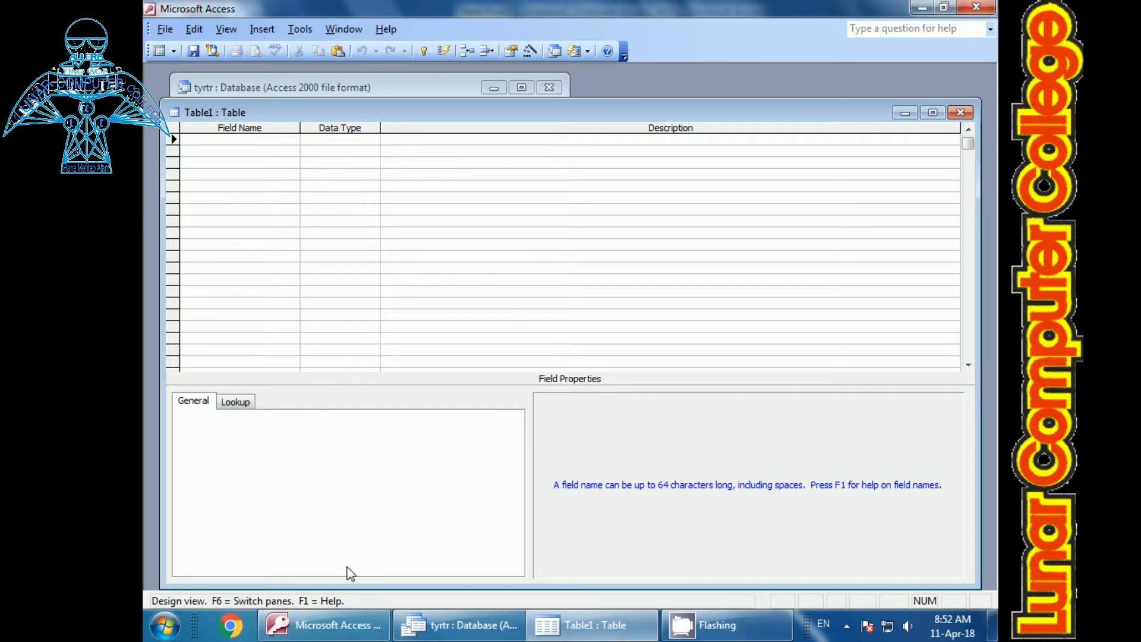
{"action": "left_click", "coordinate": [327, 632]}
- Add a first field named STUDENTID to Table1 with the AutoNumber data type
{"action": "left_click", "coordinate": [408, 190]}
{"action": "left_click", "coordinate": [406, 163]}
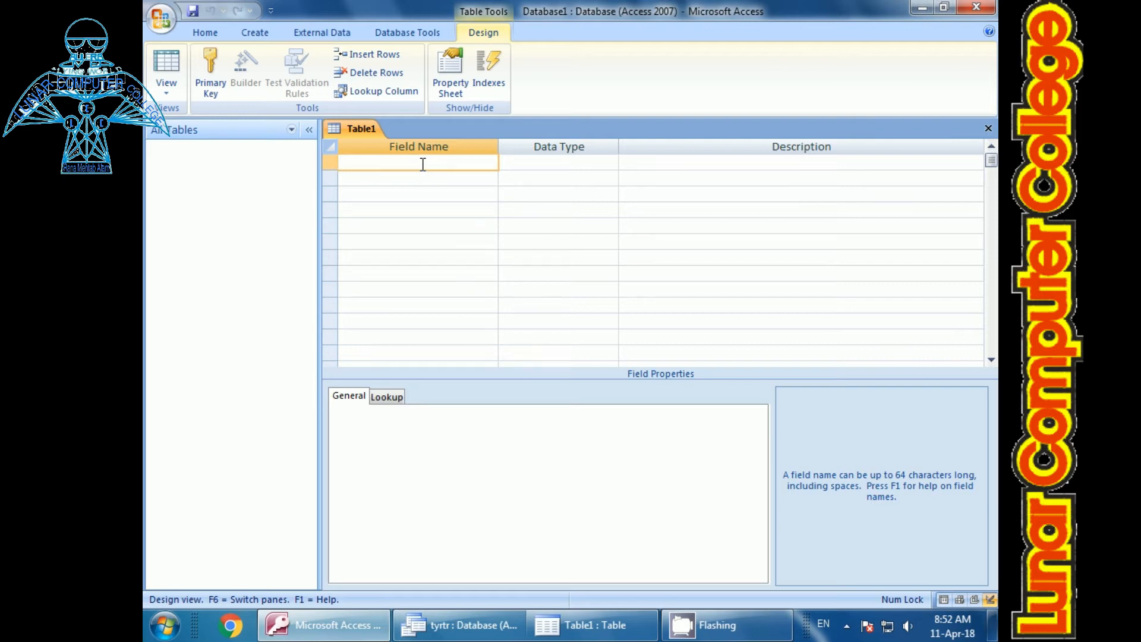
{"action": "type", "text": "S"}
{"action": "key", "text": "Caps_Lock"}
{"action": "type", "text": "TUDENT"}
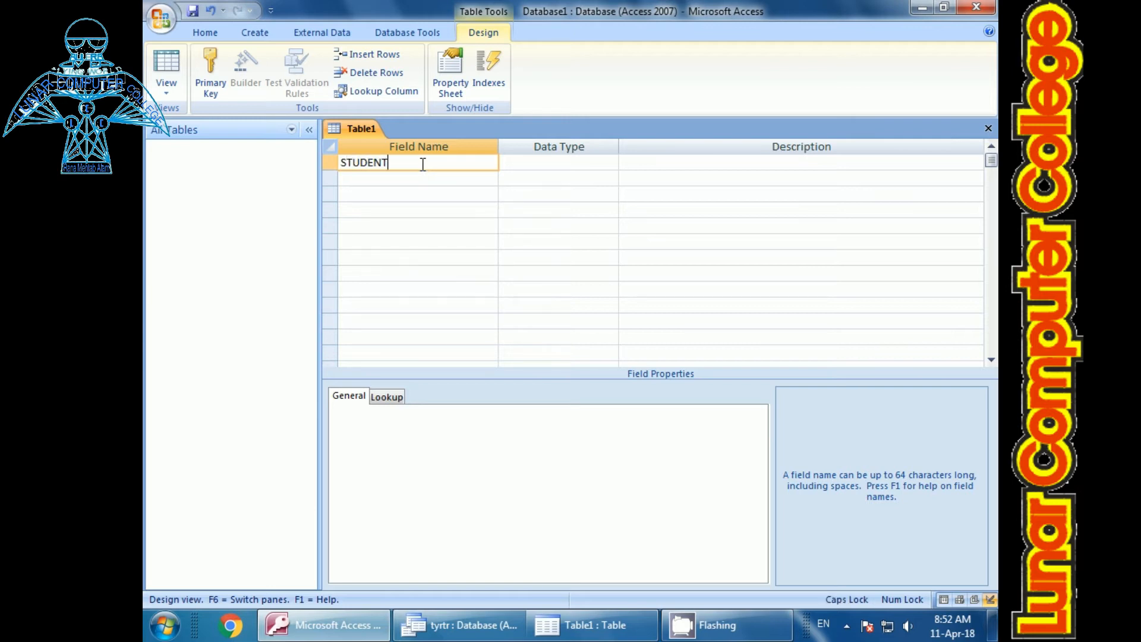
{"action": "type", "text": "id"}
{"action": "key", "text": "BackSpace"}
{"action": "key", "text": "BackSpace"}
{"action": "type", "text": "ID"}
{"action": "left_click", "coordinate": [541, 157]}
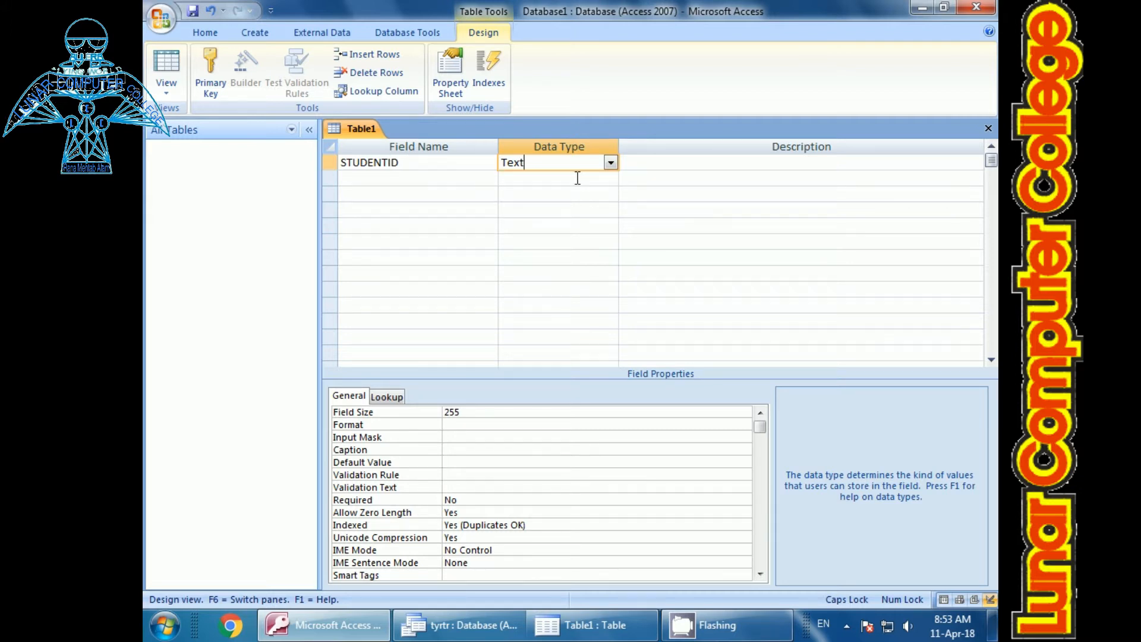
{"action": "left_click", "coordinate": [610, 163]}
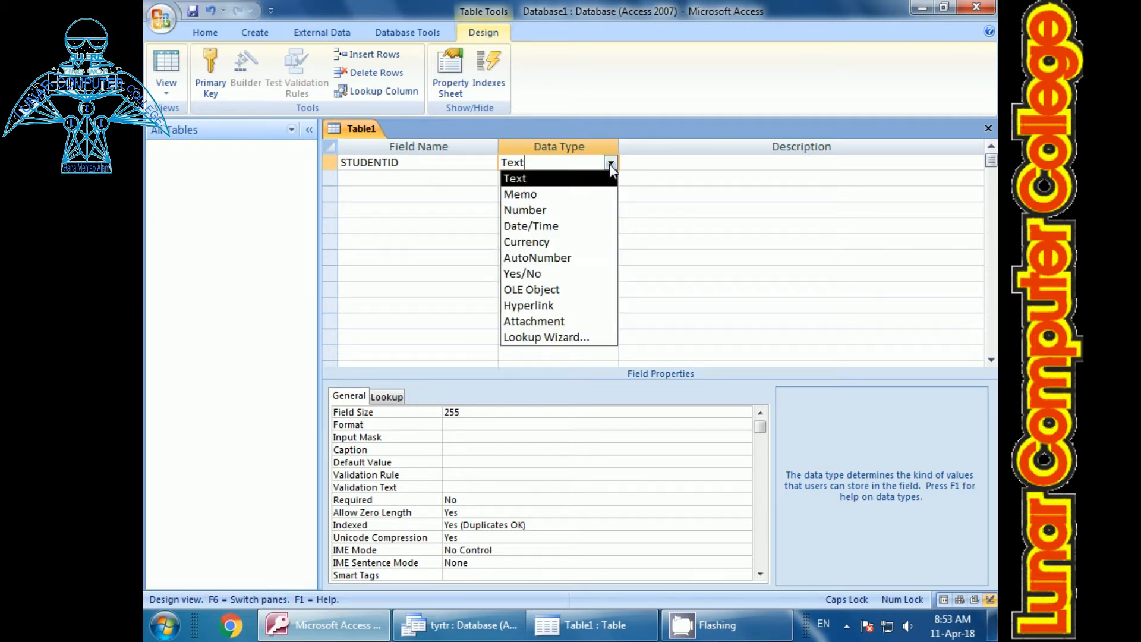
{"action": "left_click", "coordinate": [524, 260]}
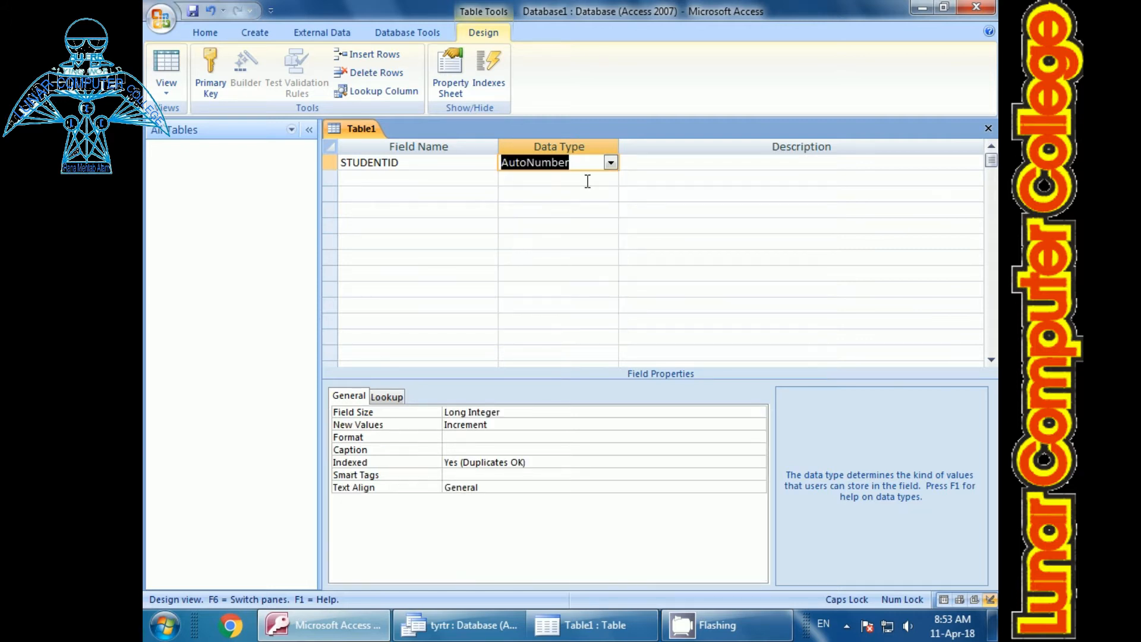
- Add a second field named NAME with the Text data type
{"action": "left_click", "coordinate": [394, 181]}
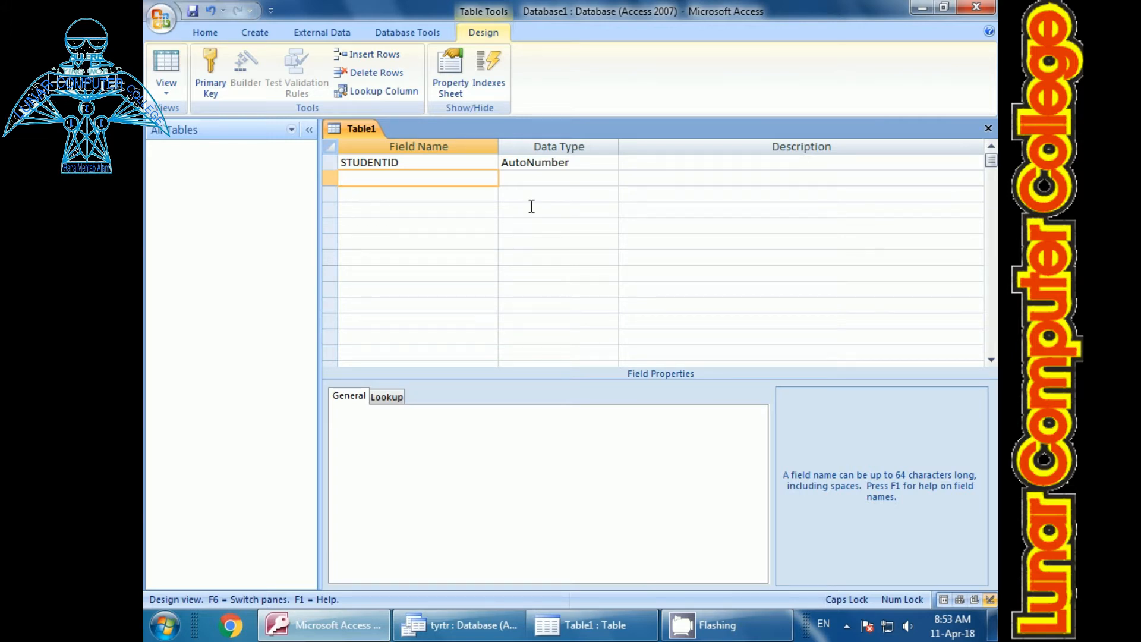
{"action": "type", "text": "NAME"}
{"action": "left_click", "coordinate": [547, 177]}
{"action": "left_click", "coordinate": [504, 360]}
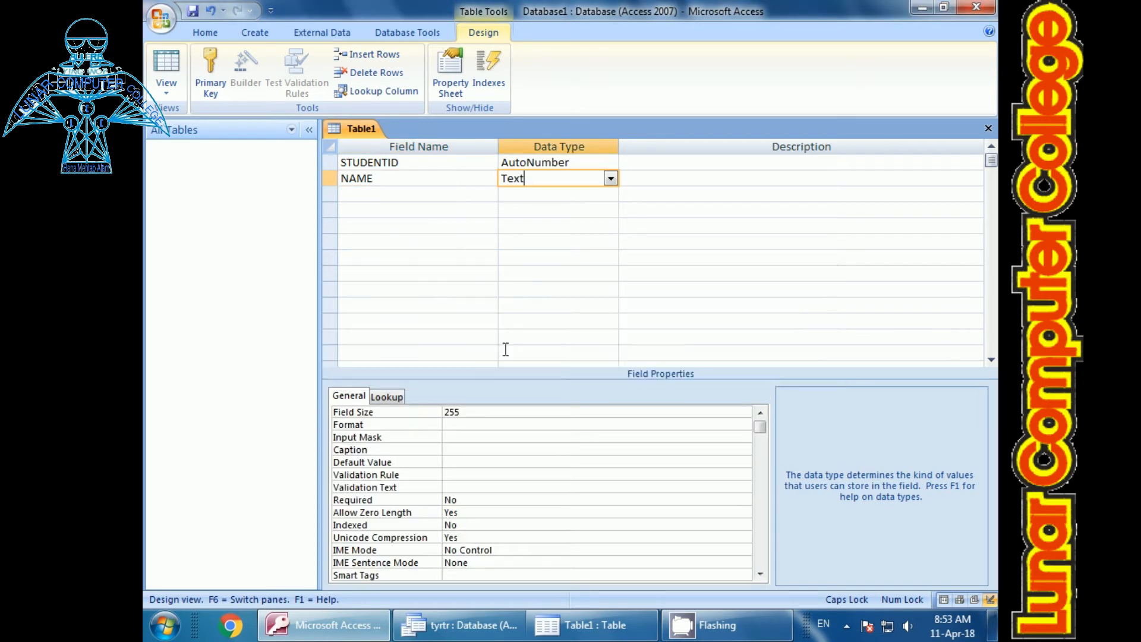
{"action": "left_click", "coordinate": [609, 178]}
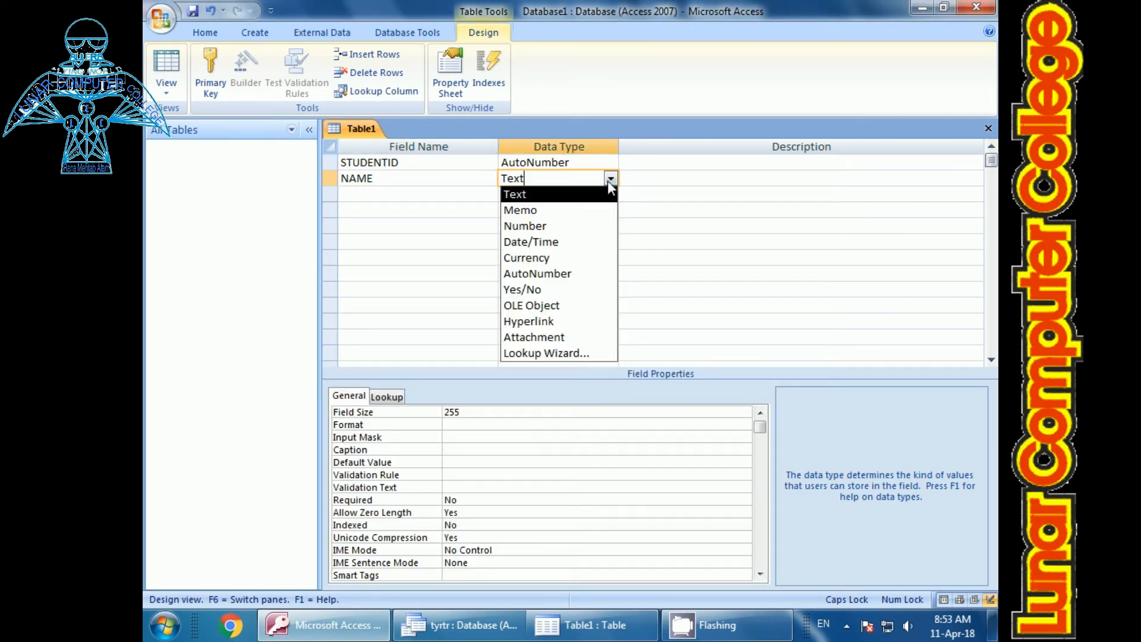
{"action": "left_click", "coordinate": [530, 196]}
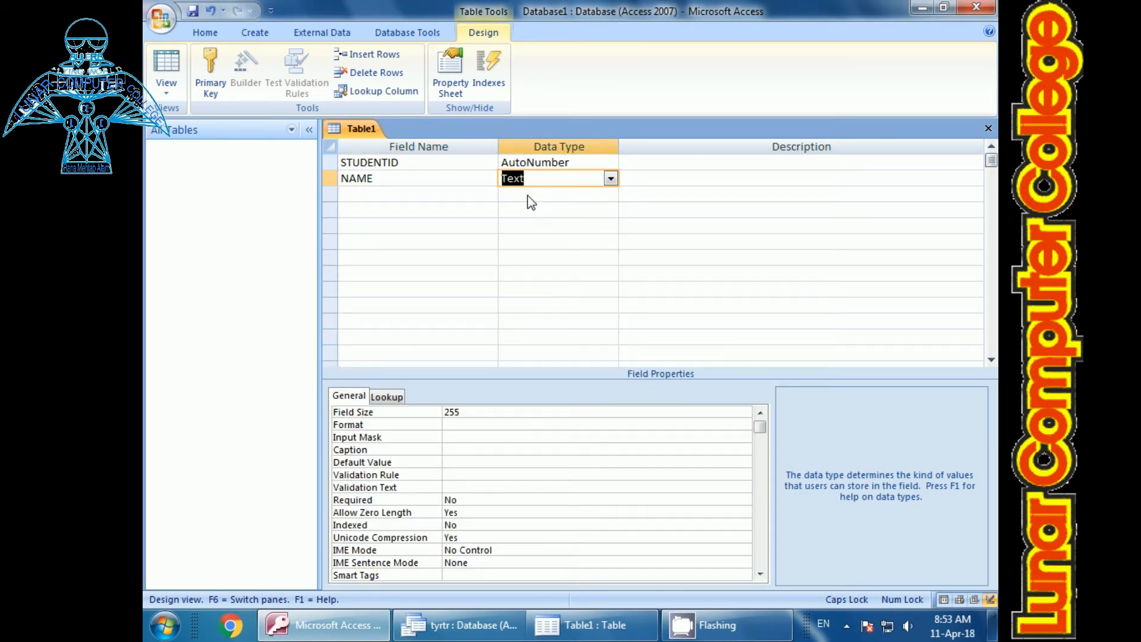
- Add a field named ADDRESS below NAME with the Memo data type
{"action": "left_click", "coordinate": [369, 195]}
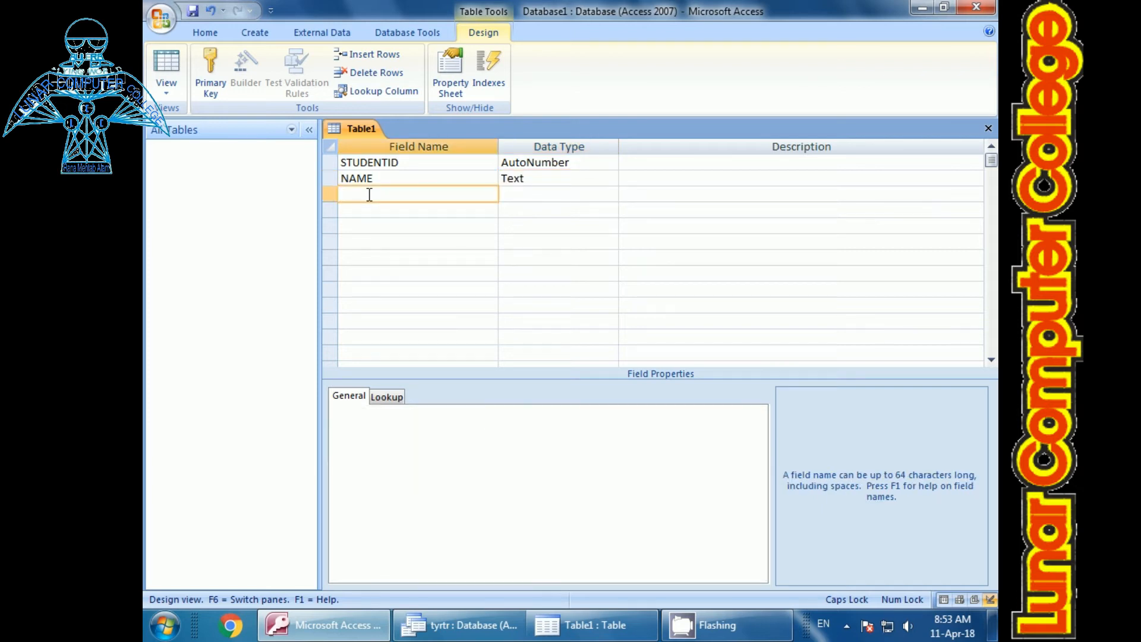
{"action": "type", "text": "ADDRESS"}
{"action": "left_click", "coordinate": [518, 193]}
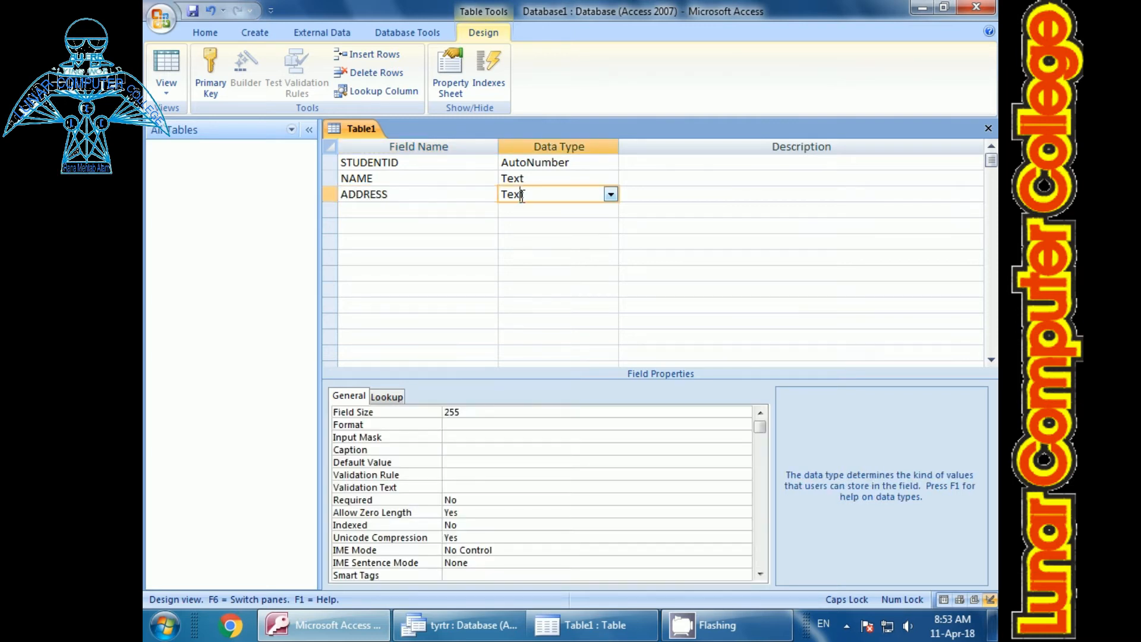
{"action": "left_click", "coordinate": [611, 194]}
{"action": "left_click", "coordinate": [523, 225]}
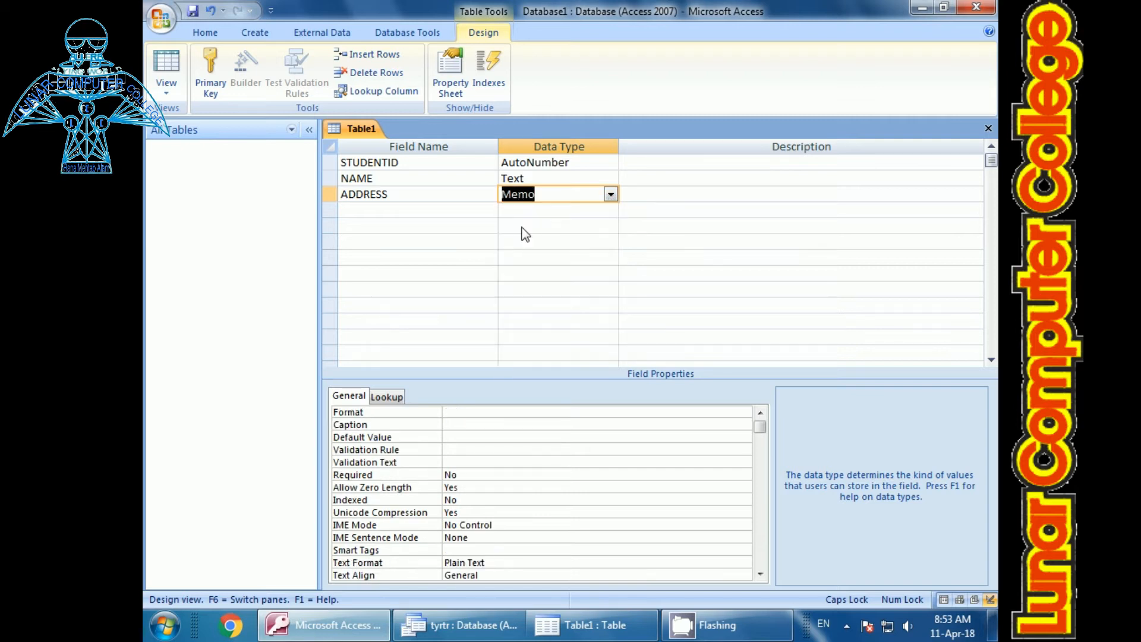
{"action": "left_click", "coordinate": [547, 178]}
{"action": "left_click", "coordinate": [547, 196]}
{"action": "left_click", "coordinate": [543, 178]}
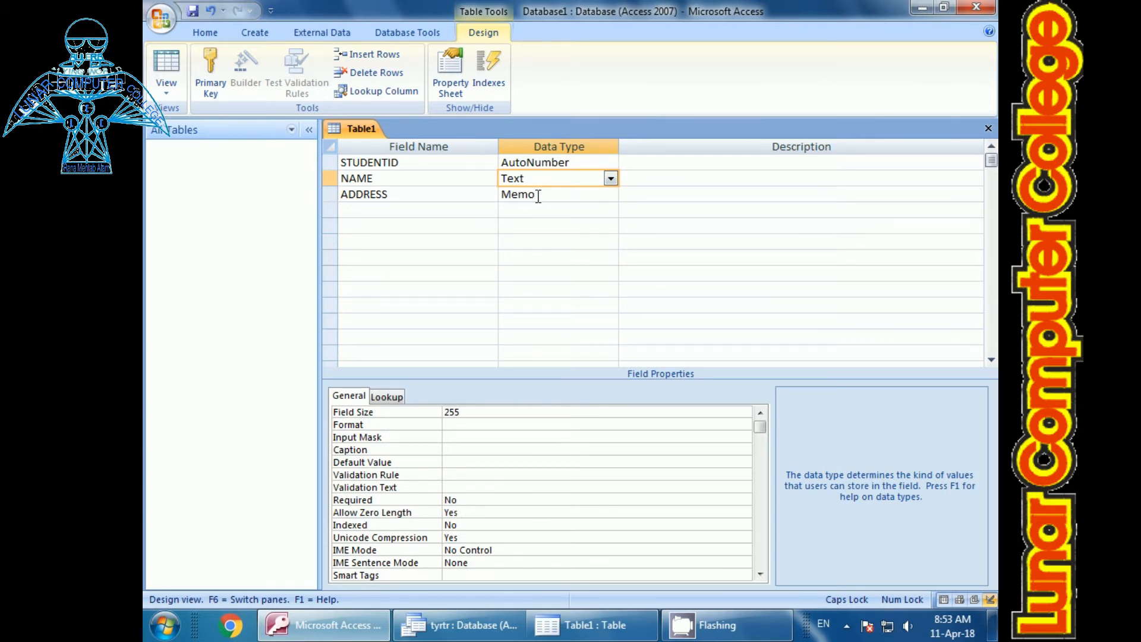
{"action": "left_click", "coordinate": [542, 194]}
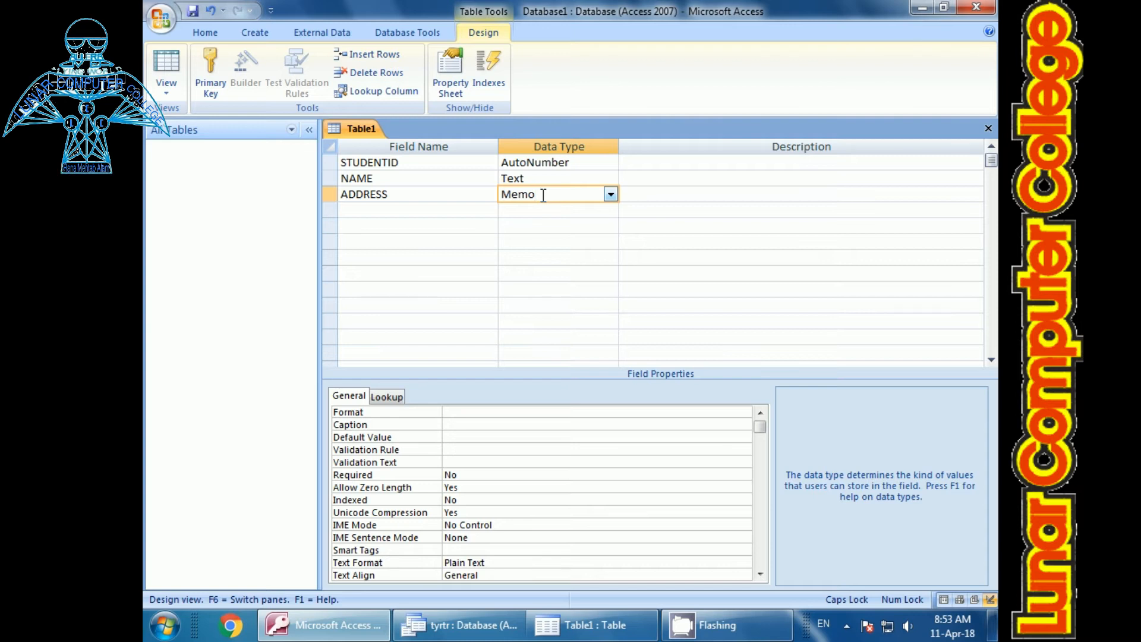
- Add a field named MALE below ADDRESS with the Yes/No data type
{"action": "left_click", "coordinate": [386, 213]}
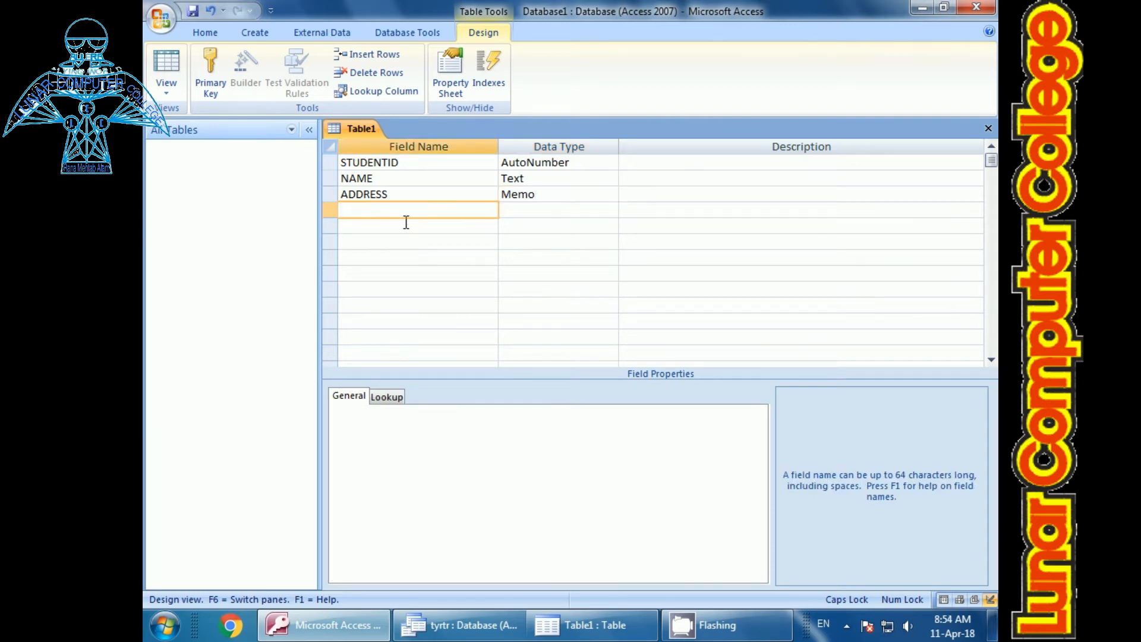
{"action": "type", "text": "MALE"}
{"action": "left_click", "coordinate": [527, 212]}
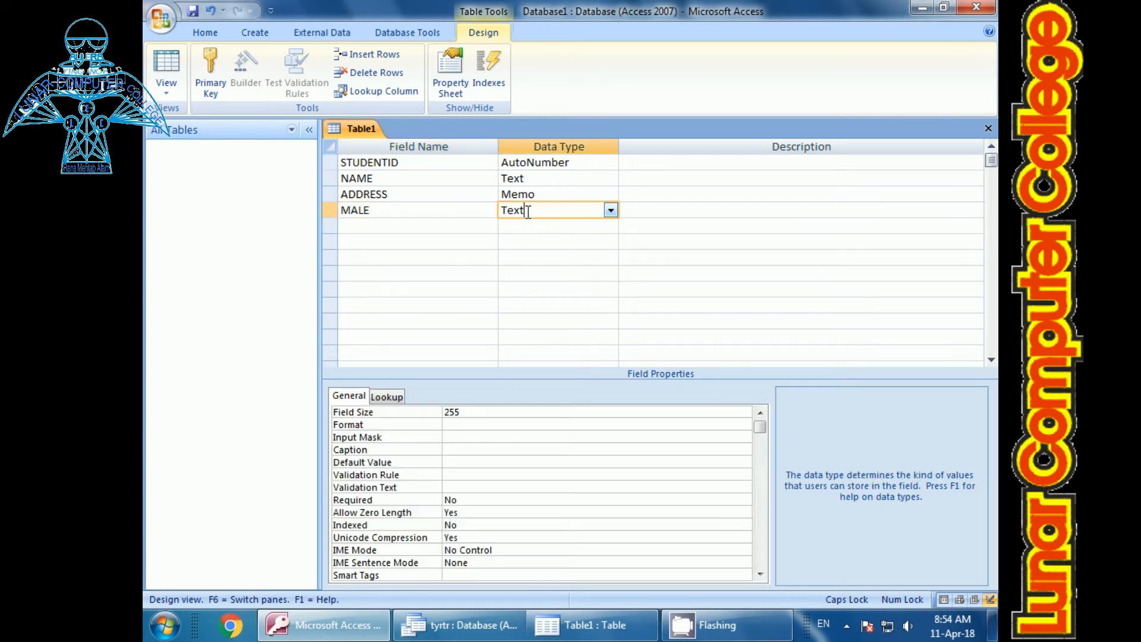
{"action": "left_click", "coordinate": [610, 210]}
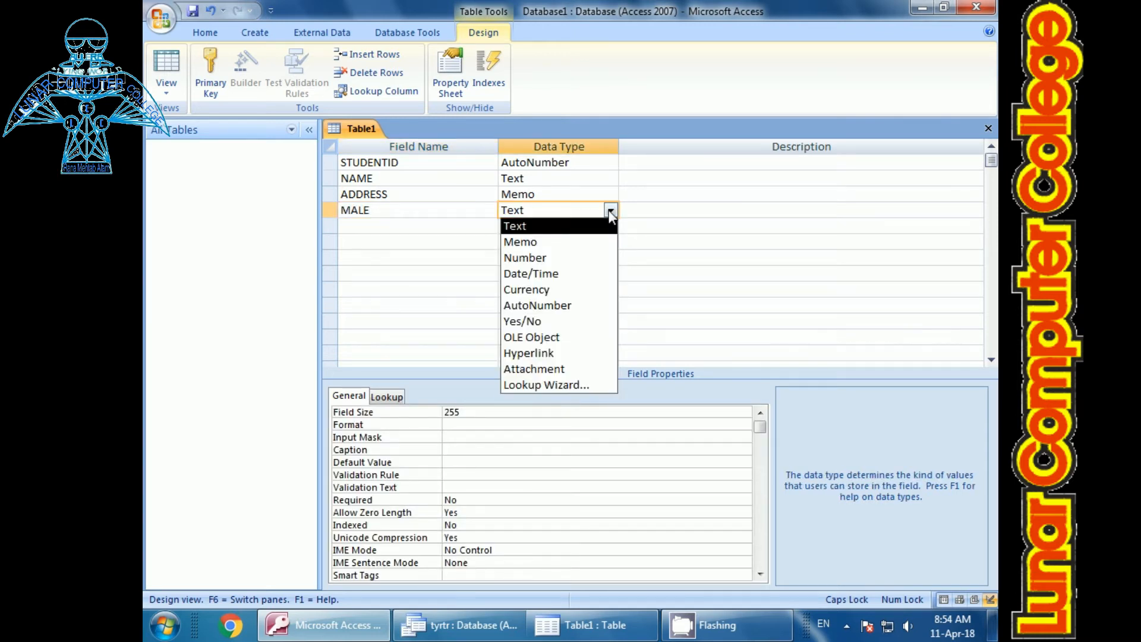
{"action": "left_click", "coordinate": [521, 321]}
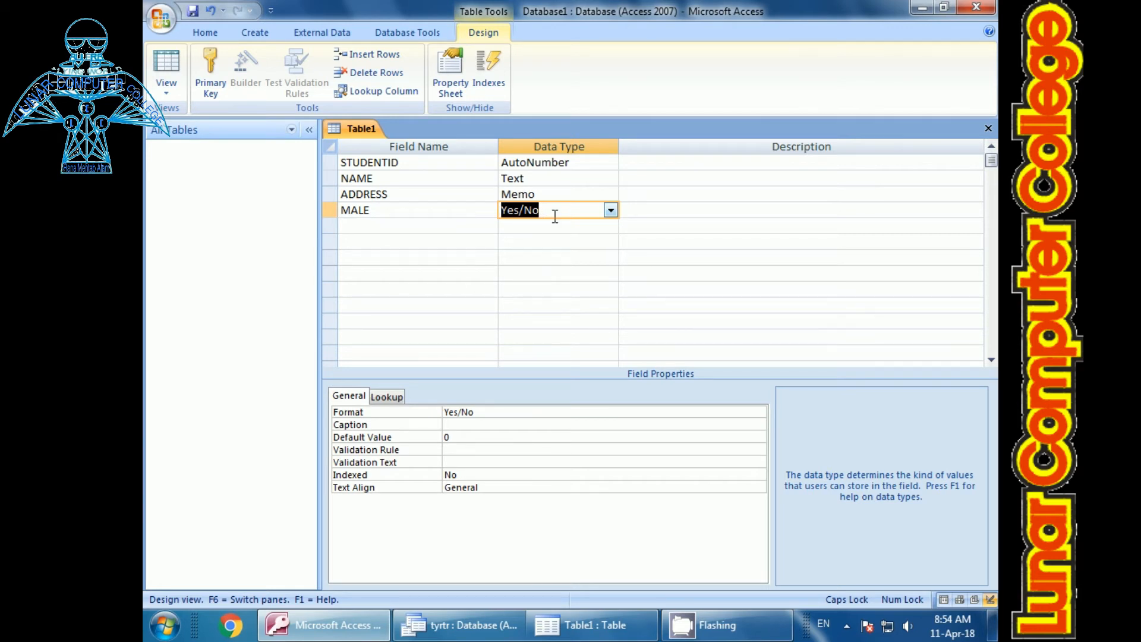
- Add a field named MOBILENO below MALE with the Number data type
{"action": "left_click", "coordinate": [376, 226]}
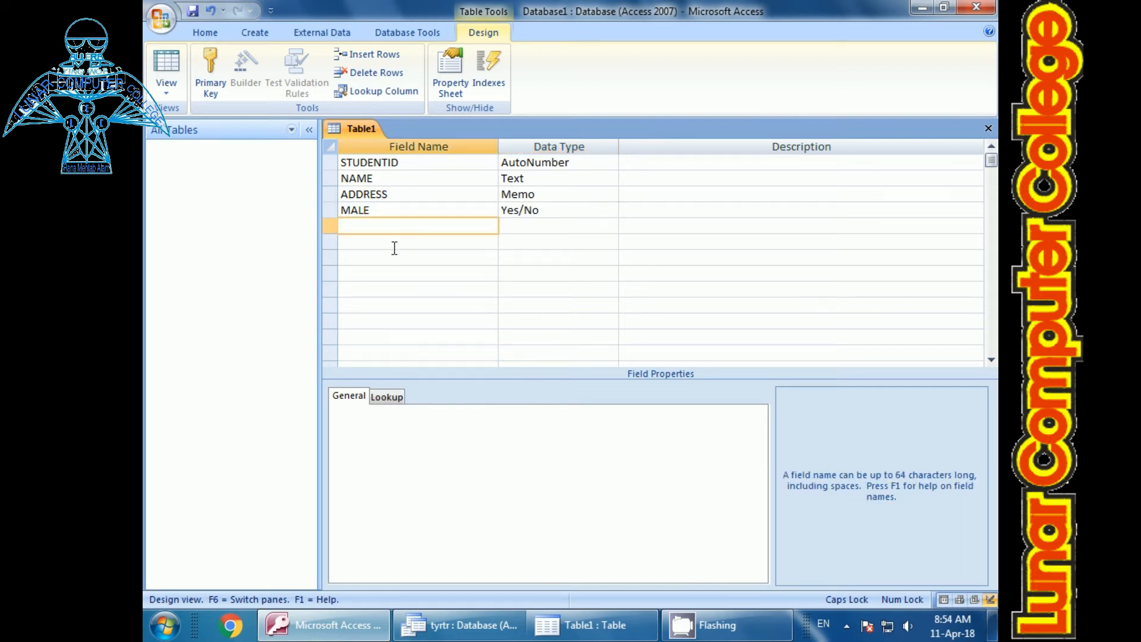
{"action": "left_click", "coordinate": [526, 228]}
{"action": "left_click", "coordinate": [610, 226]}
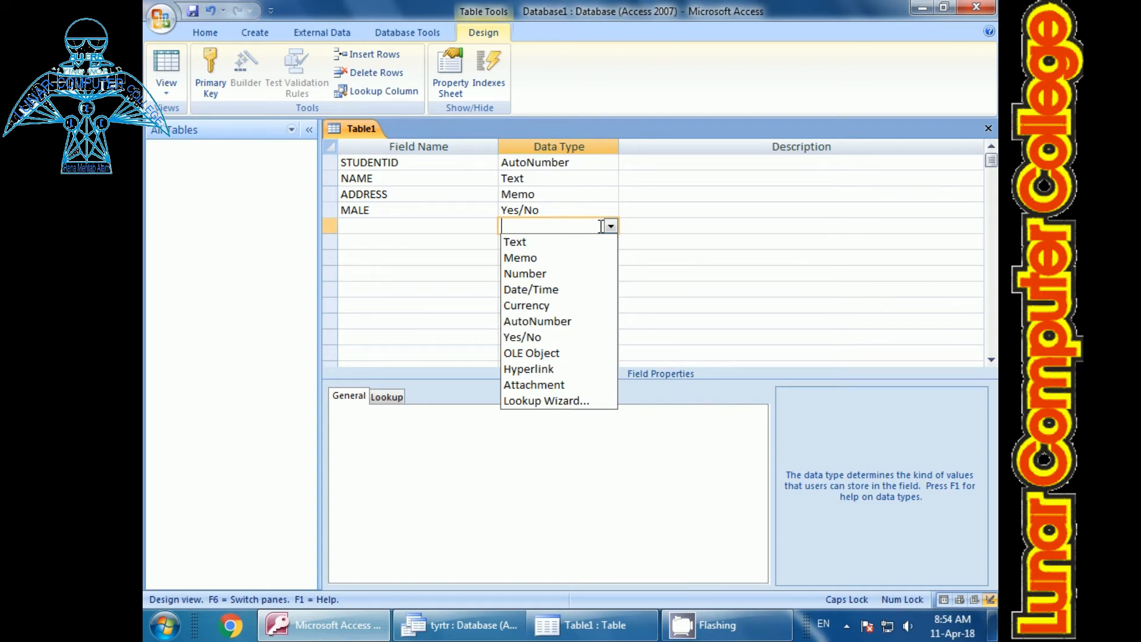
{"action": "left_click", "coordinate": [357, 231]}
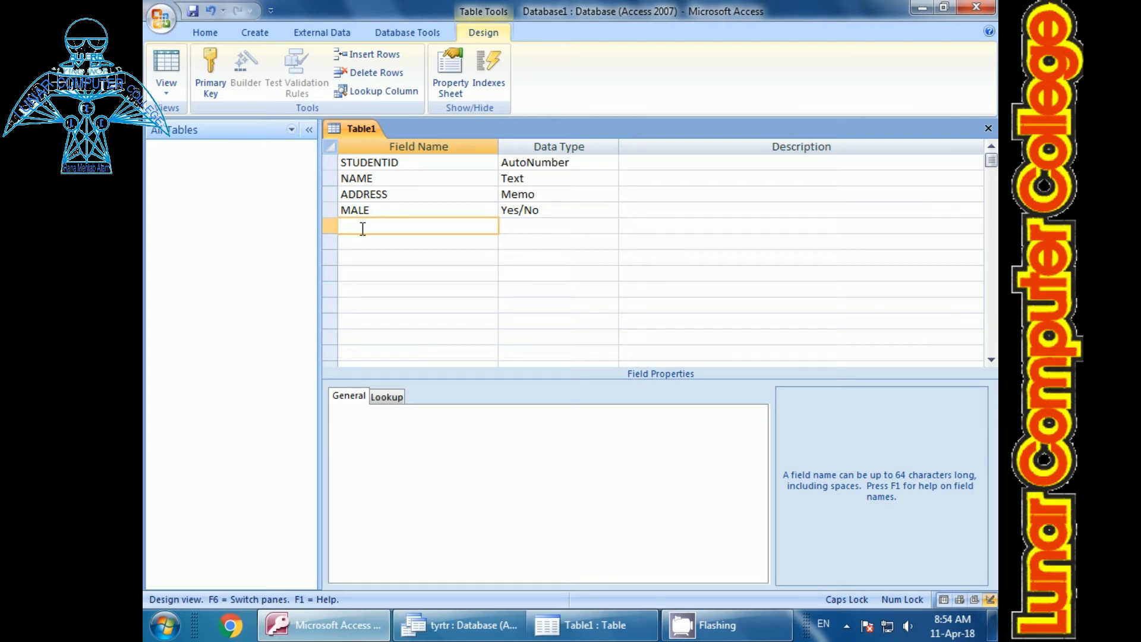
{"action": "type", "text": "MOBILE NO"}
{"action": "left_click", "coordinate": [524, 232]}
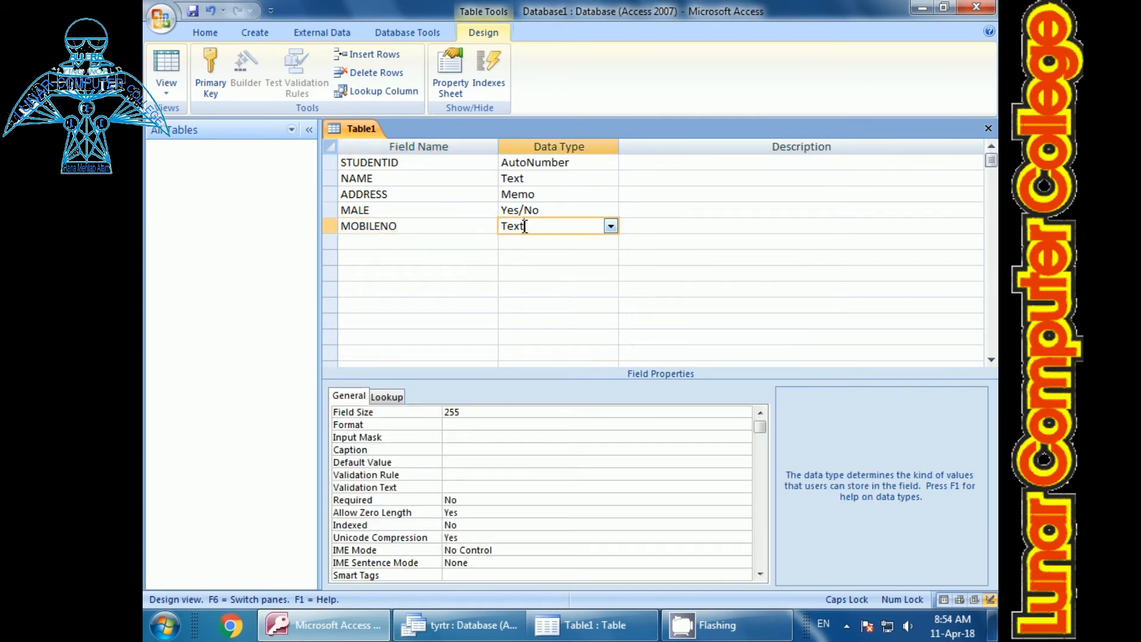
{"action": "left_click", "coordinate": [611, 227]}
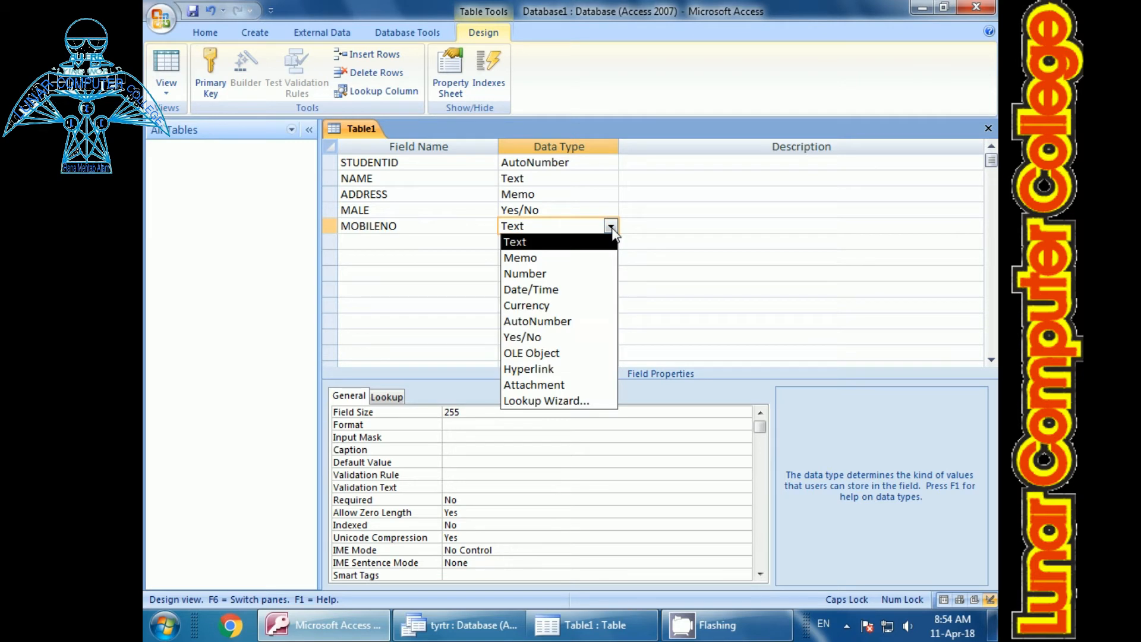
{"action": "left_click", "coordinate": [521, 274]}
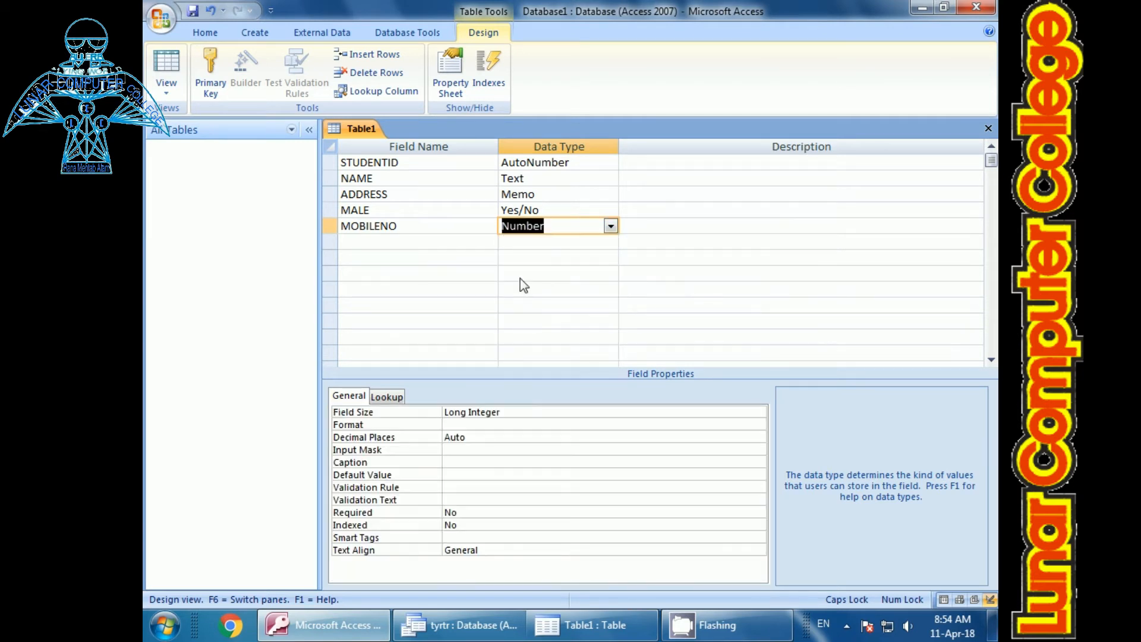
{"action": "left_click", "coordinate": [557, 226]}
- Enter DOB as the field name in the row below MOBILENO
{"action": "left_click", "coordinate": [436, 242]}
{"action": "left_click", "coordinate": [544, 244]}
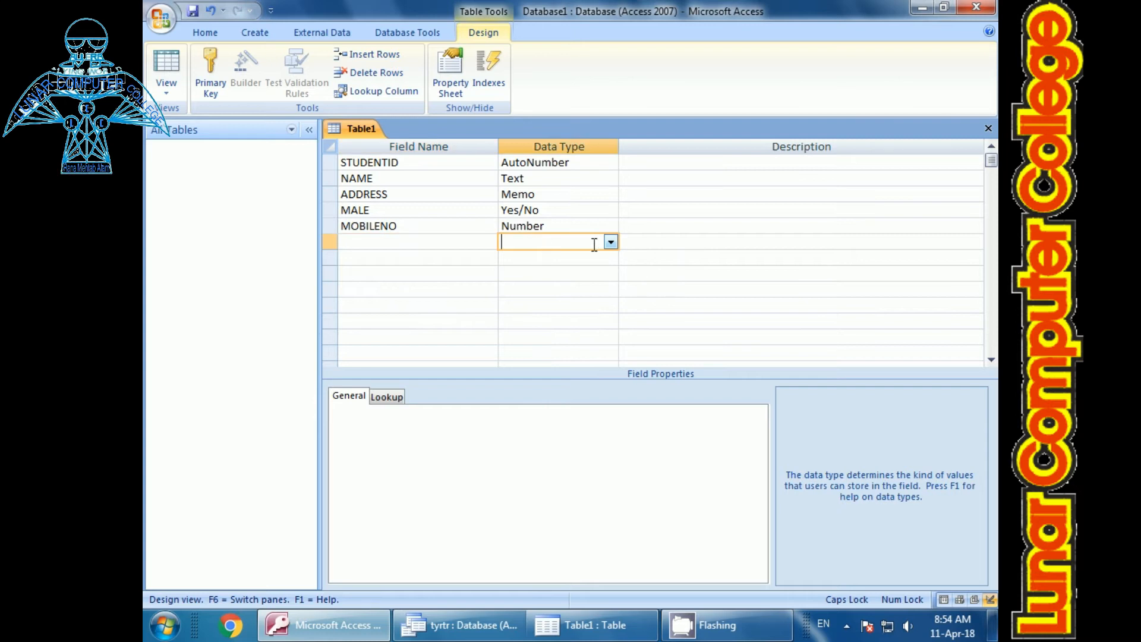
{"action": "left_click", "coordinate": [611, 244]}
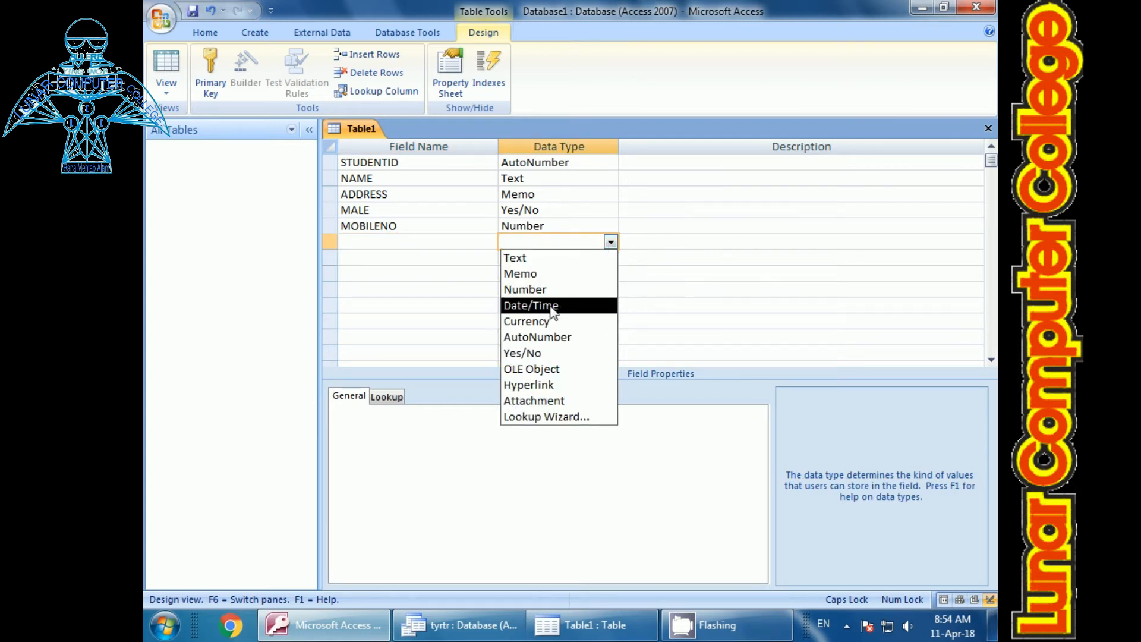
{"action": "left_click", "coordinate": [412, 241]}
{"action": "type", "text": "DA"}
{"action": "key", "text": "BackSpace"}
{"action": "key", "text": "BackSpace"}
{"action": "type", "text": "dob"}
{"action": "key", "text": "BackSpace"}
{"action": "key", "text": "BackSpace"}
{"action": "key", "text": "BackSpace"}
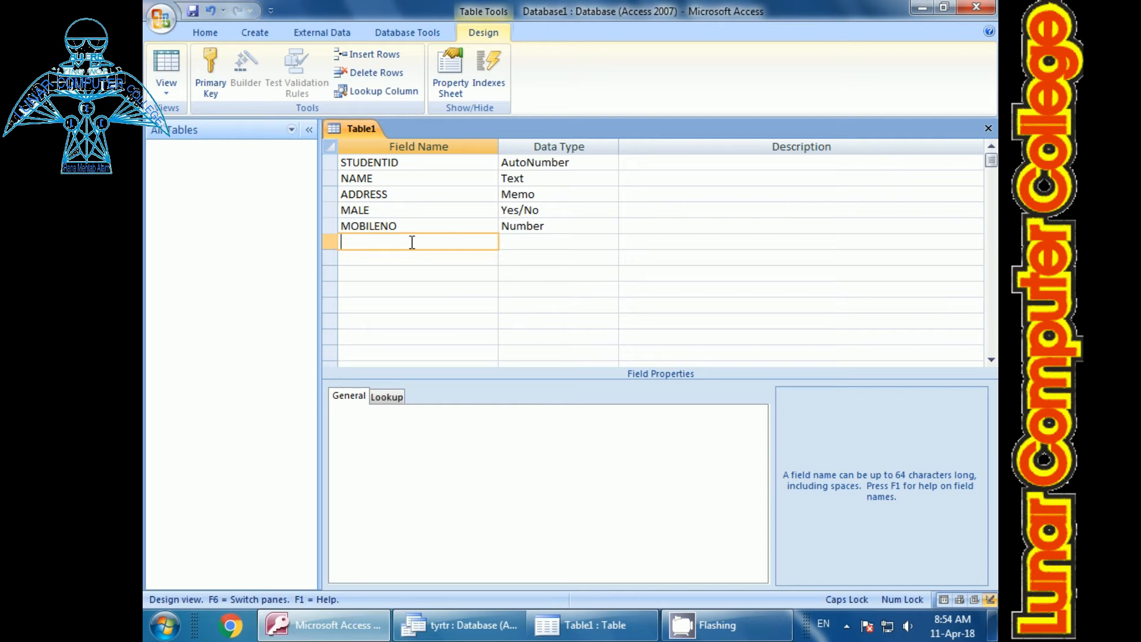
{"action": "type", "text": "DOB"}
- Set the data type of the DOB field to Date/Time
{"action": "left_click", "coordinate": [542, 232]}
{"action": "left_click", "coordinate": [547, 243]}
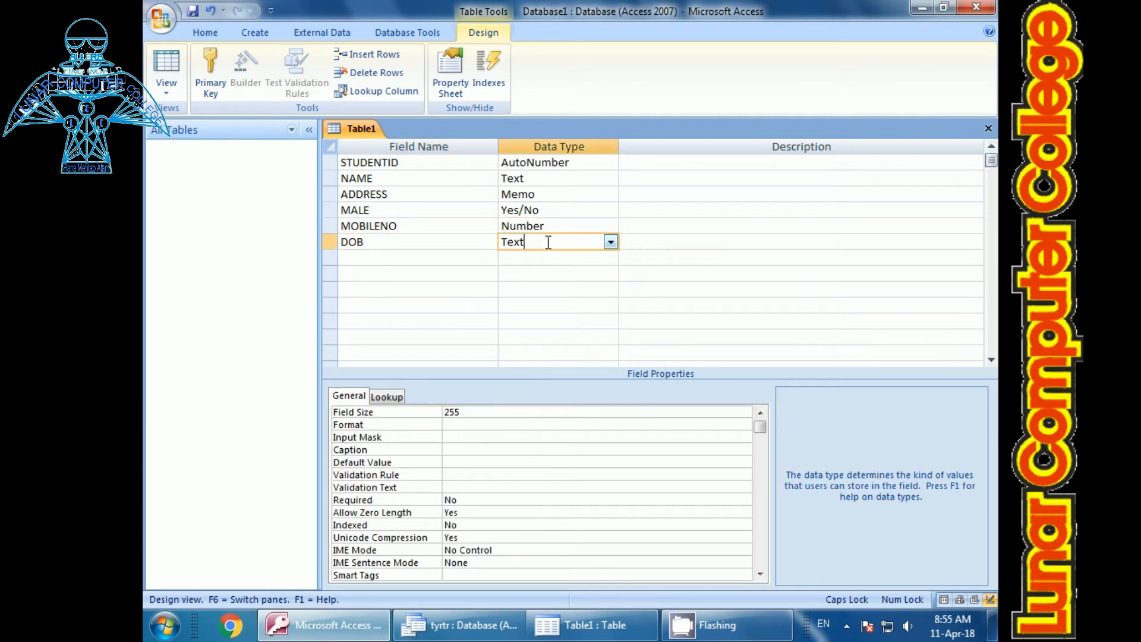
{"action": "left_click", "coordinate": [609, 242]}
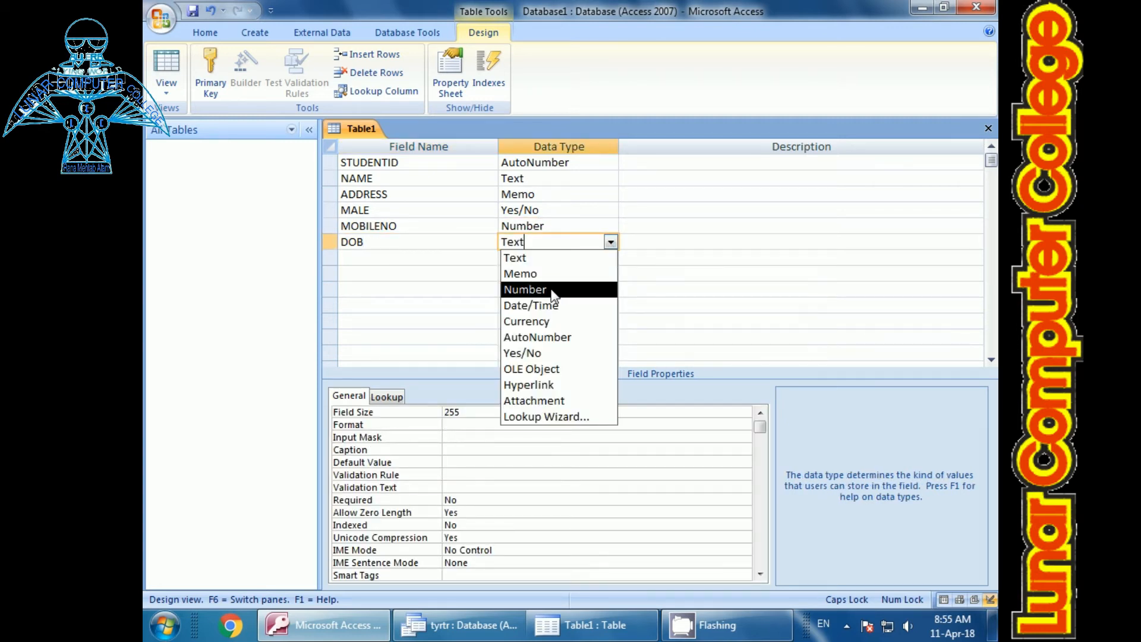
{"action": "left_click", "coordinate": [533, 305]}
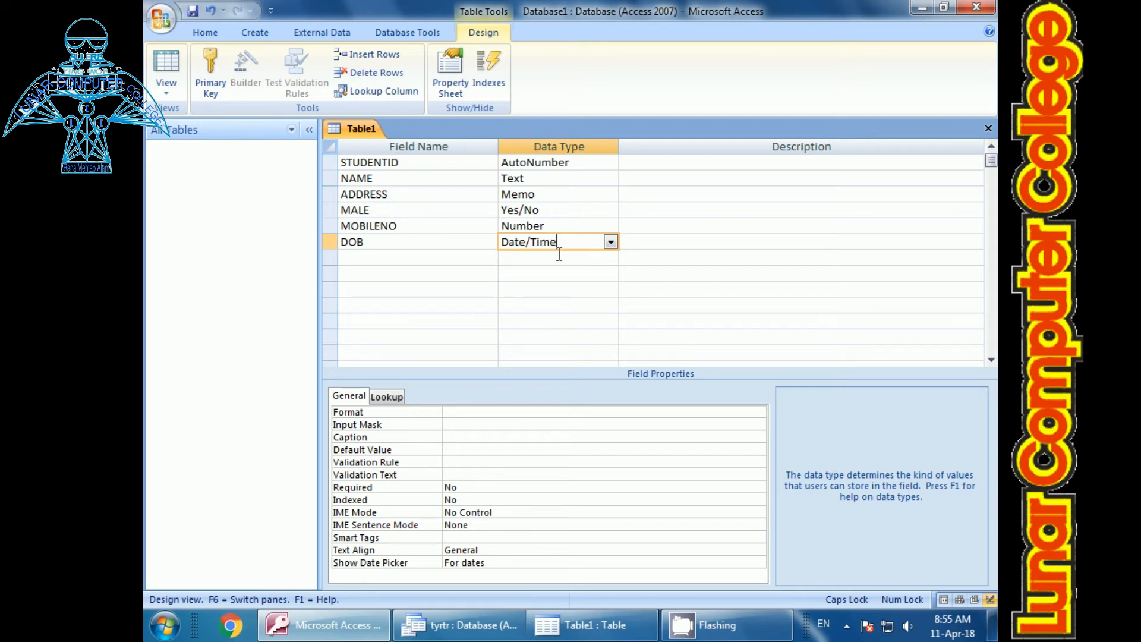
- Add a field named FEE below DOB with the Currency data type
{"action": "left_click", "coordinate": [420, 257]}
{"action": "left_click", "coordinate": [538, 257]}
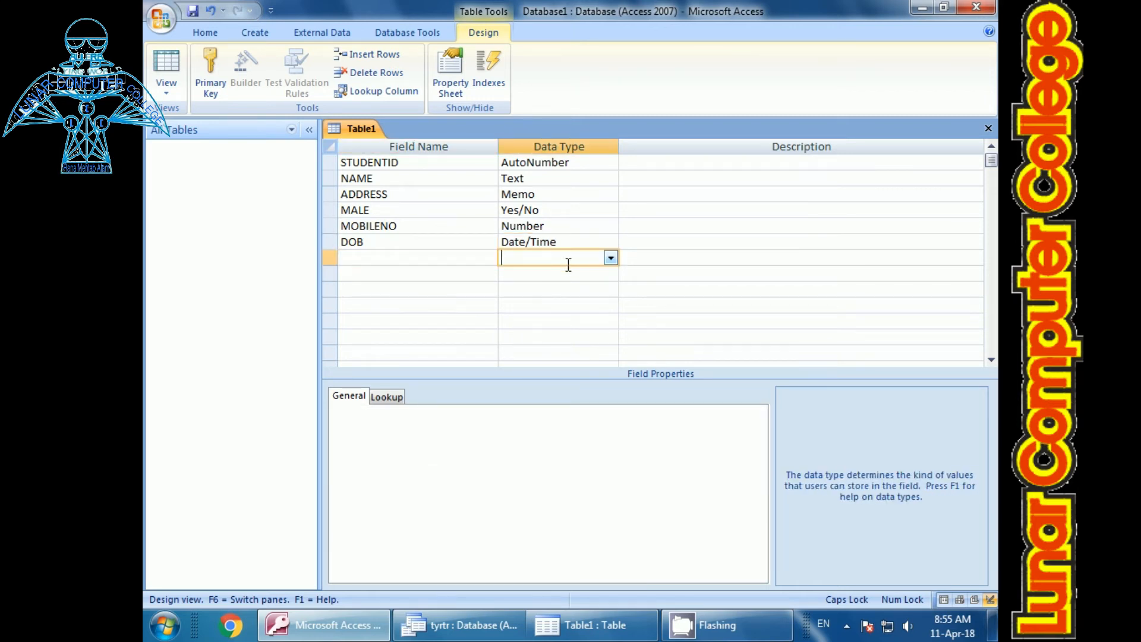
{"action": "left_click", "coordinate": [610, 258]}
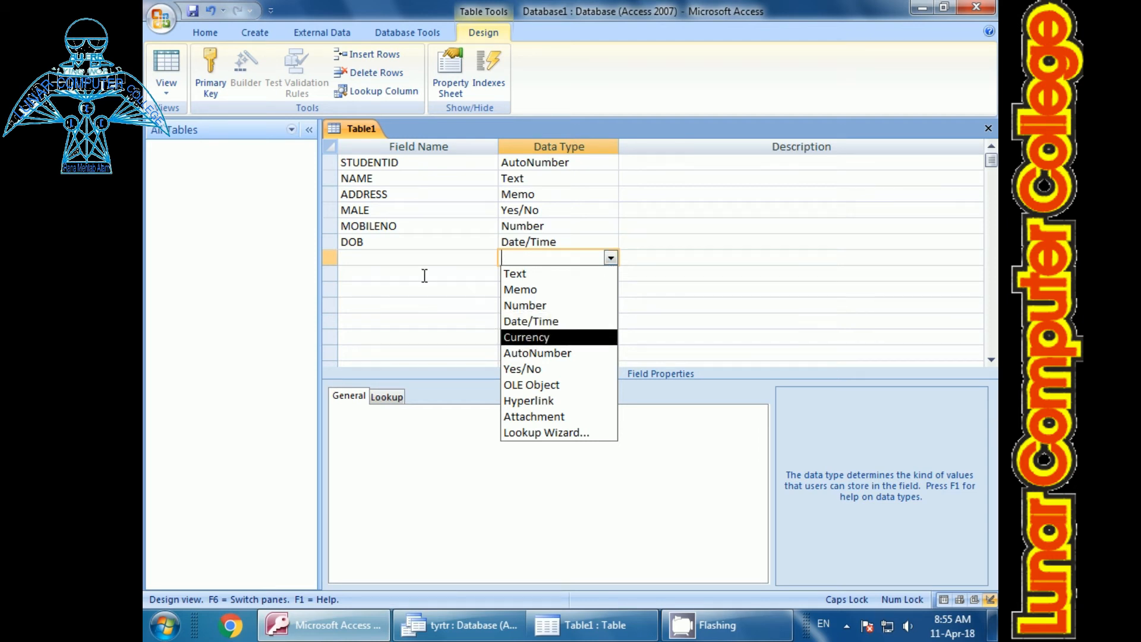
{"action": "left_click", "coordinate": [398, 259]}
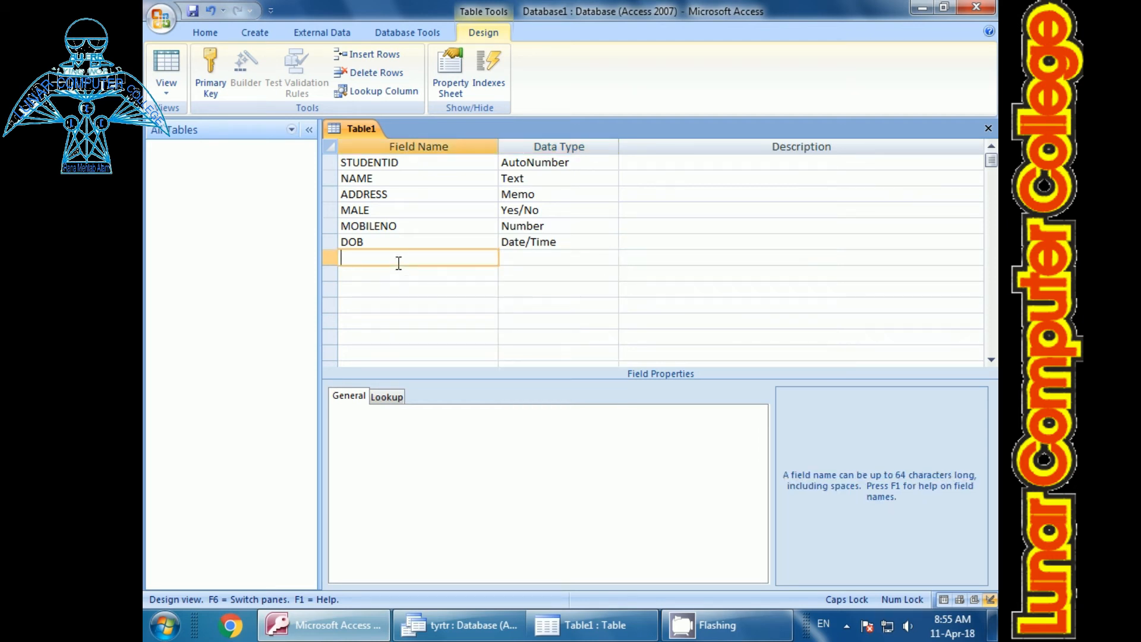
{"action": "type", "text": "FEE"}
{"action": "left_click", "coordinate": [502, 259]}
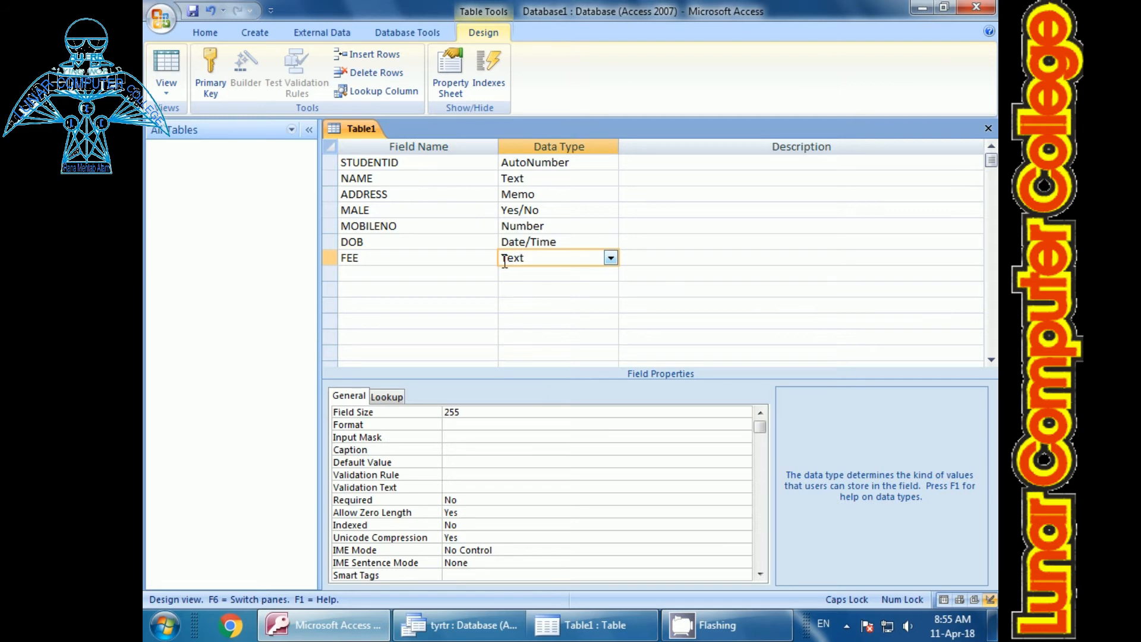
{"action": "left_click", "coordinate": [610, 258]}
{"action": "left_click", "coordinate": [523, 337]}
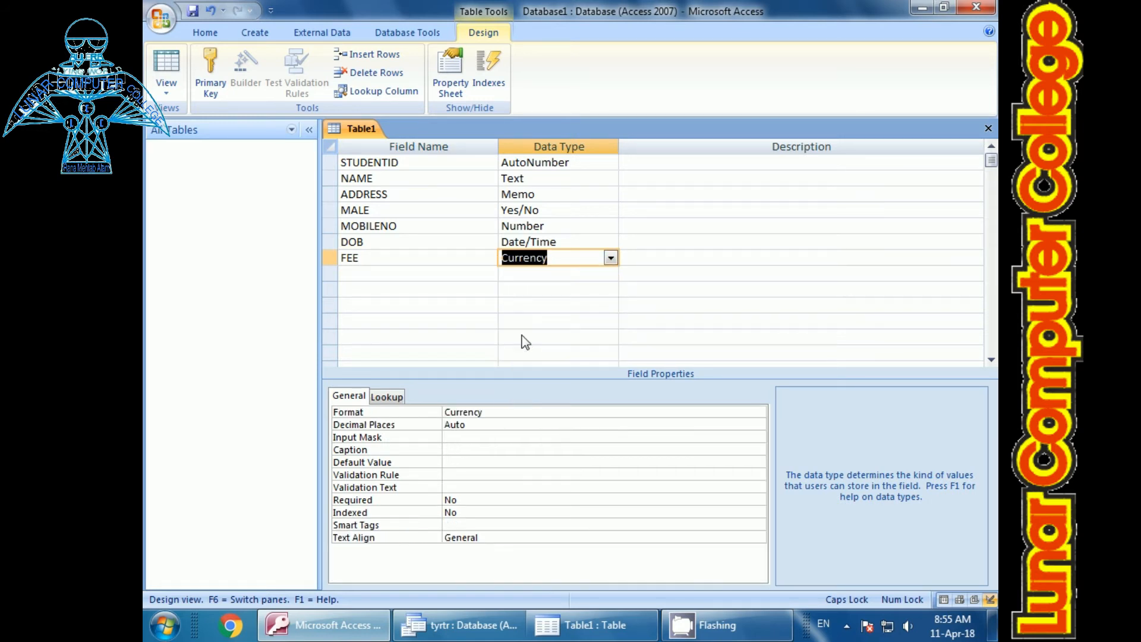
- Add a field named PICTURE below FEE with the OLE Object data type
{"action": "left_click", "coordinate": [371, 273]}
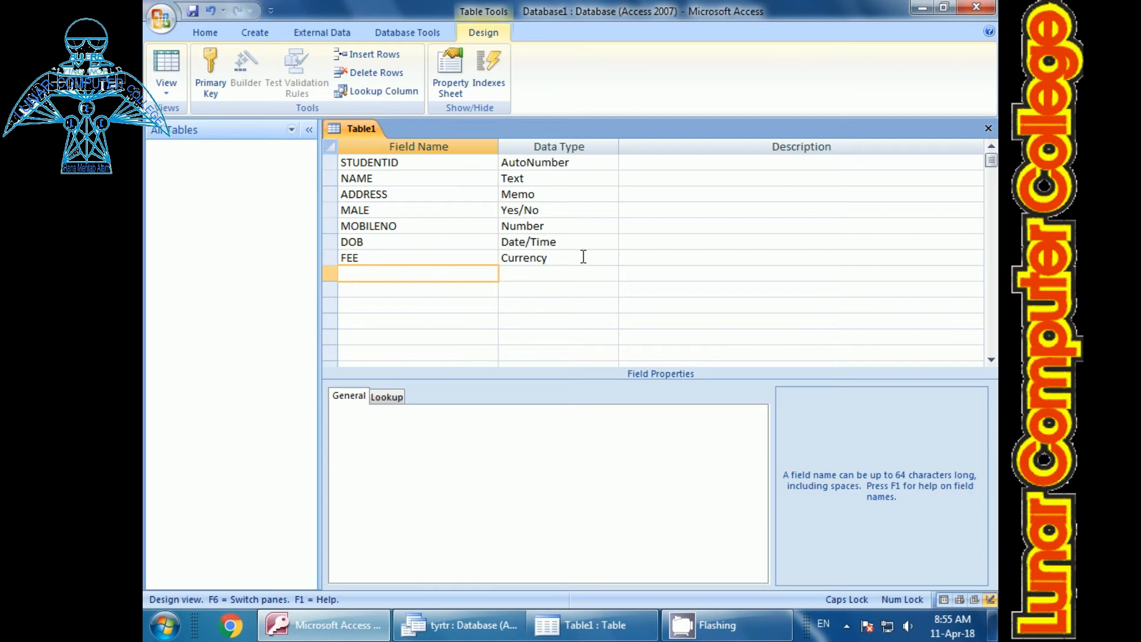
{"action": "left_click", "coordinate": [535, 276]}
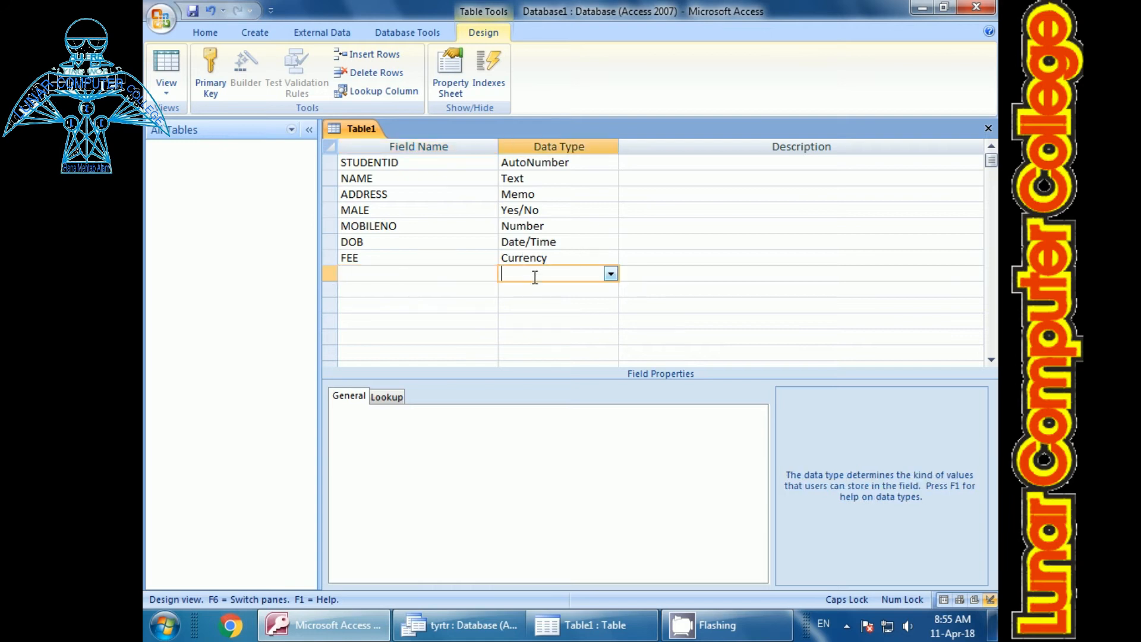
{"action": "left_click", "coordinate": [610, 274]}
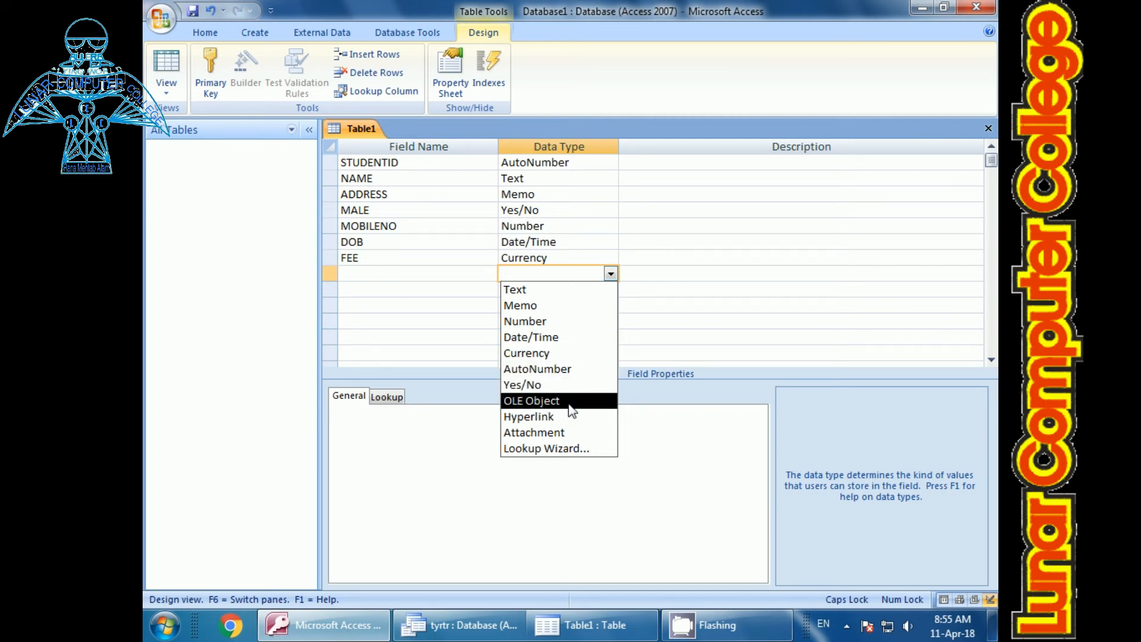
{"action": "left_click", "coordinate": [404, 274]}
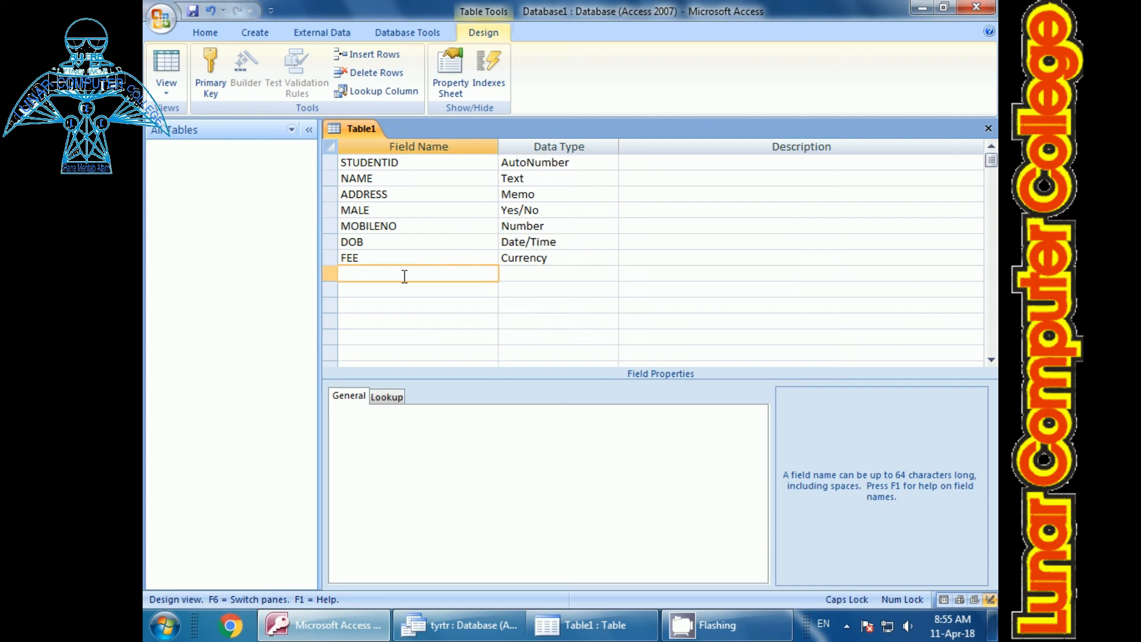
{"action": "type", "text": "PICTURE"}
{"action": "left_click", "coordinate": [528, 270]}
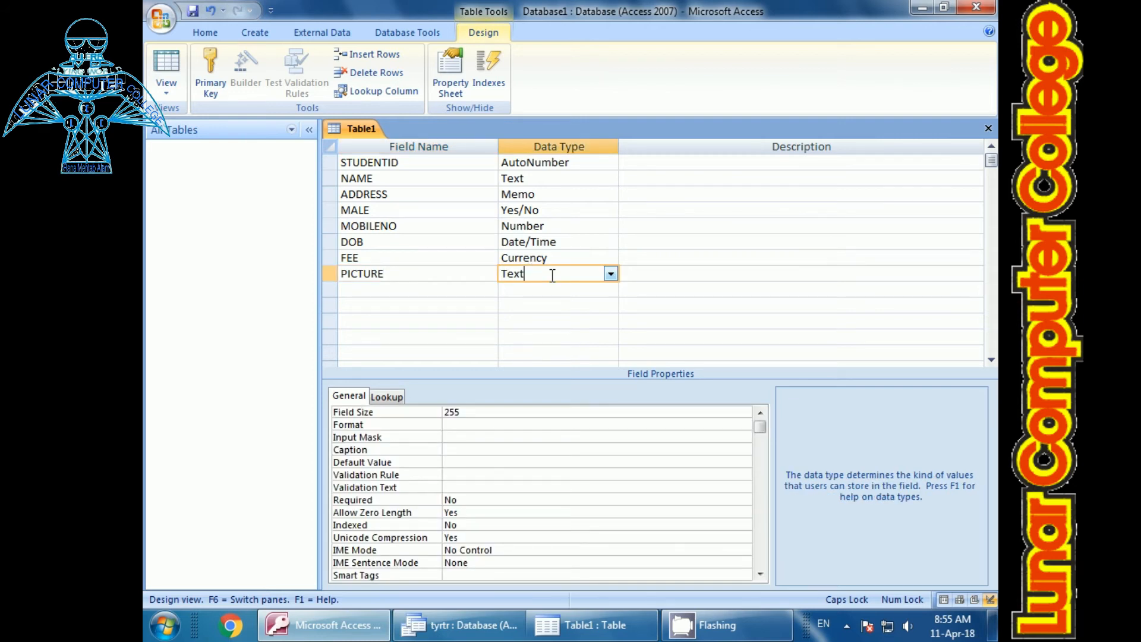
{"action": "left_click", "coordinate": [611, 274]}
{"action": "left_click", "coordinate": [530, 402]}
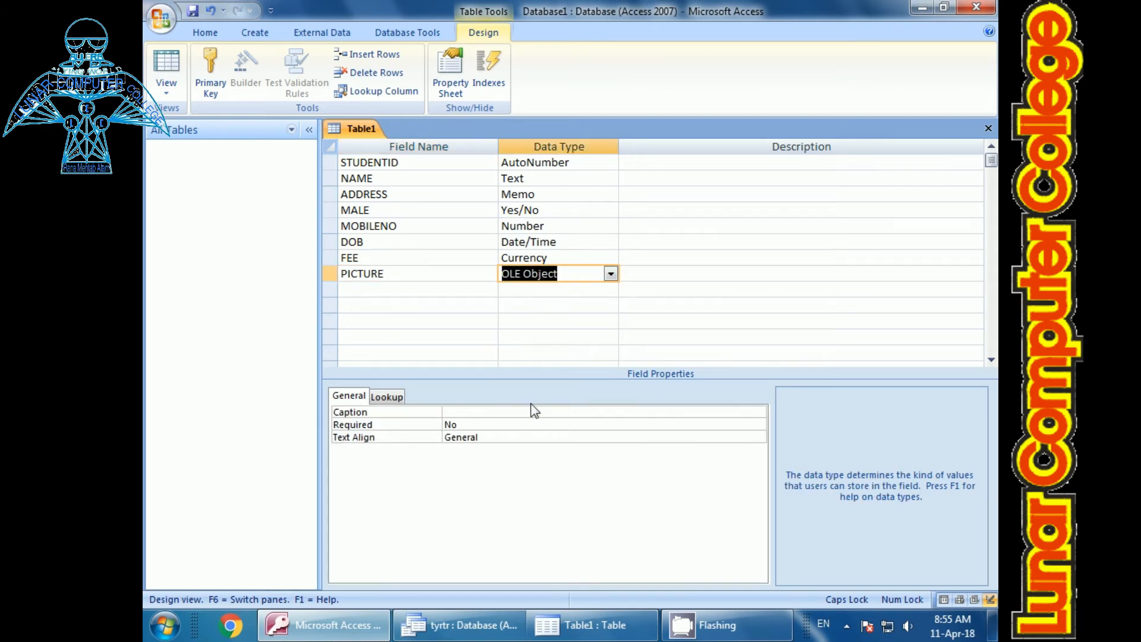
- Enter VISITTHIS as the field name in the row below PICTURE
{"action": "left_click", "coordinate": [397, 295]}
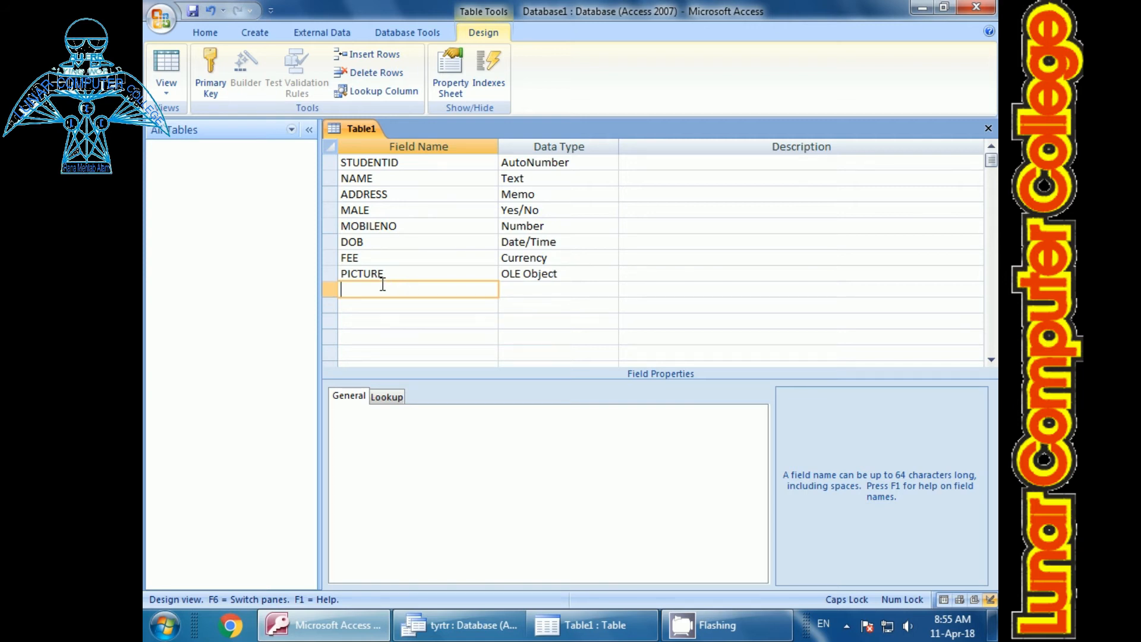
{"action": "left_click", "coordinate": [526, 291]}
{"action": "left_click", "coordinate": [611, 290]}
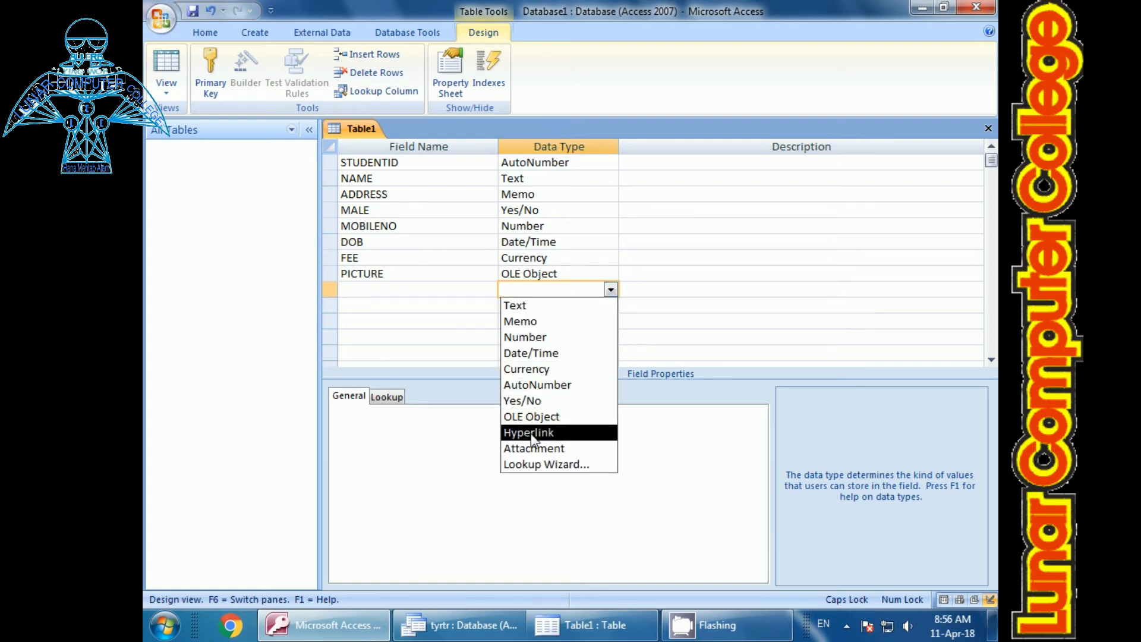
{"action": "left_click", "coordinate": [416, 291]}
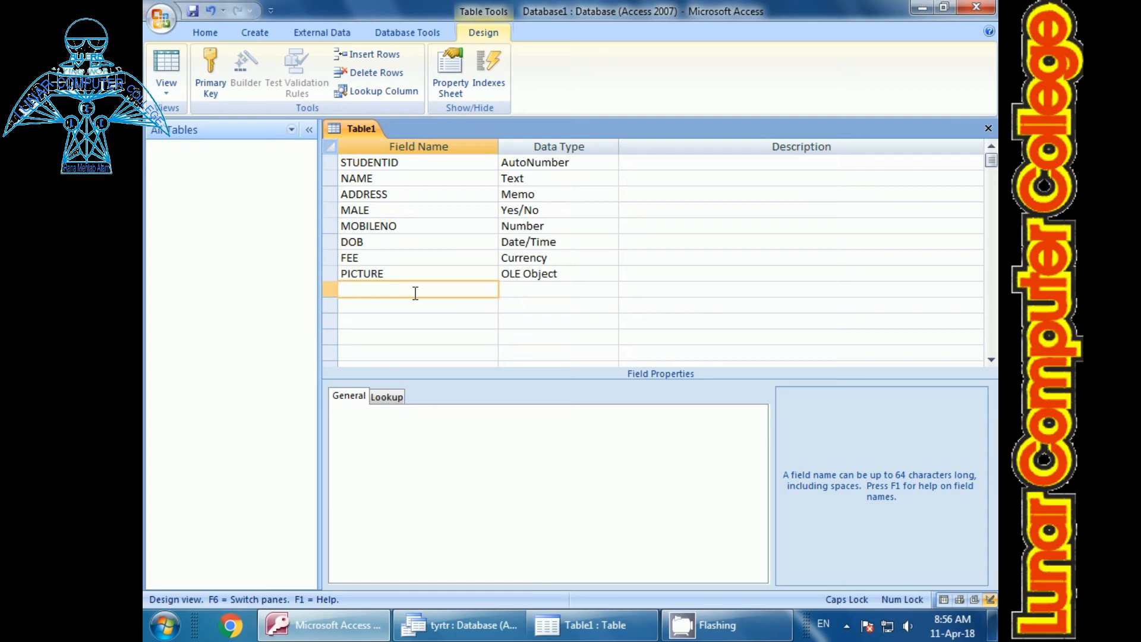
{"action": "type", "text": "VISIT THIS SITE"}
{"action": "key", "text": "Left"}
{"action": "key", "text": "Left"}
{"action": "key", "text": "Left"}
{"action": "key", "text": "Left"}
{"action": "key", "text": "Left"}
{"action": "key", "text": "Left"}
{"action": "key", "text": "Left"}
{"action": "key", "text": "Left"}
{"action": "key", "text": "Left"}
{"action": "key", "text": "Left"}
{"action": "key", "text": "Left"}
{"action": "key", "text": "Delete"}
{"action": "key", "text": "Delete"}
{"action": "key", "text": "Delete"}
{"action": "key", "text": "Delete"}
{"action": "key", "text": "Delete"}
{"action": "key", "text": "Delete"}
{"action": "key", "text": "Delete"}
{"action": "key", "text": "Delete"}
{"action": "key", "text": "Delete"}
{"action": "key", "text": "Delete"}
{"action": "key", "text": "Delete"}
{"action": "key", "text": "BackSpace"}
{"action": "type", "text": "ITTHIS"}
- Set the data type of the VISITTHIS field to Hyperlink
{"action": "left_click", "coordinate": [516, 290]}
{"action": "left_click", "coordinate": [609, 290]}
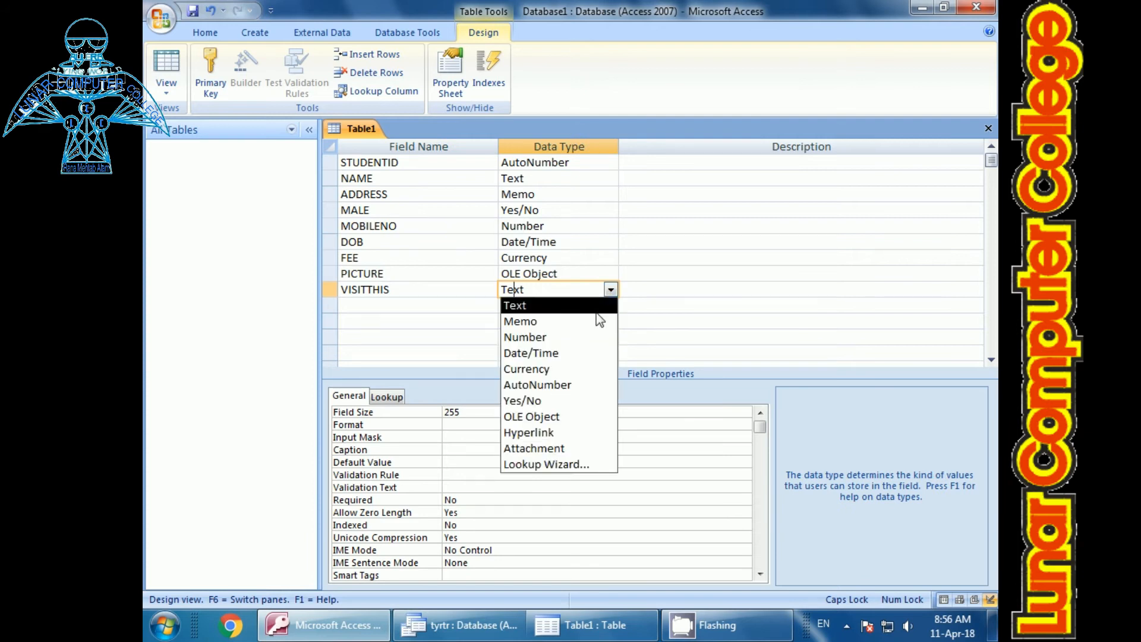
{"action": "left_click", "coordinate": [531, 432]}
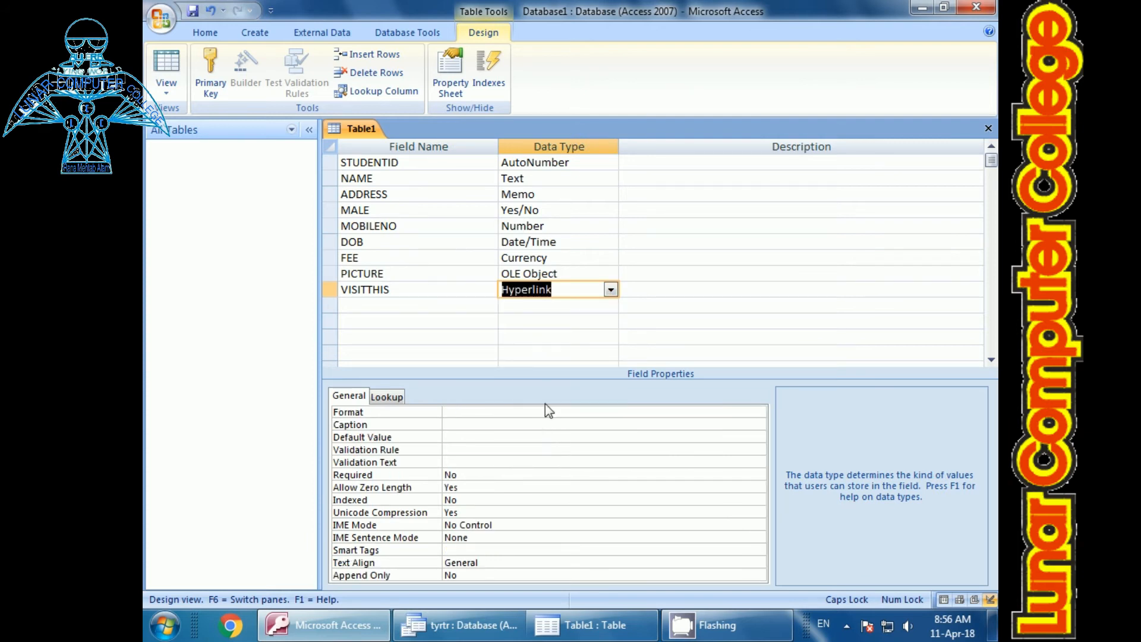
- Add a field named FILE below VISITTHIS with the Attachment data type
{"action": "left_click", "coordinate": [418, 301]}
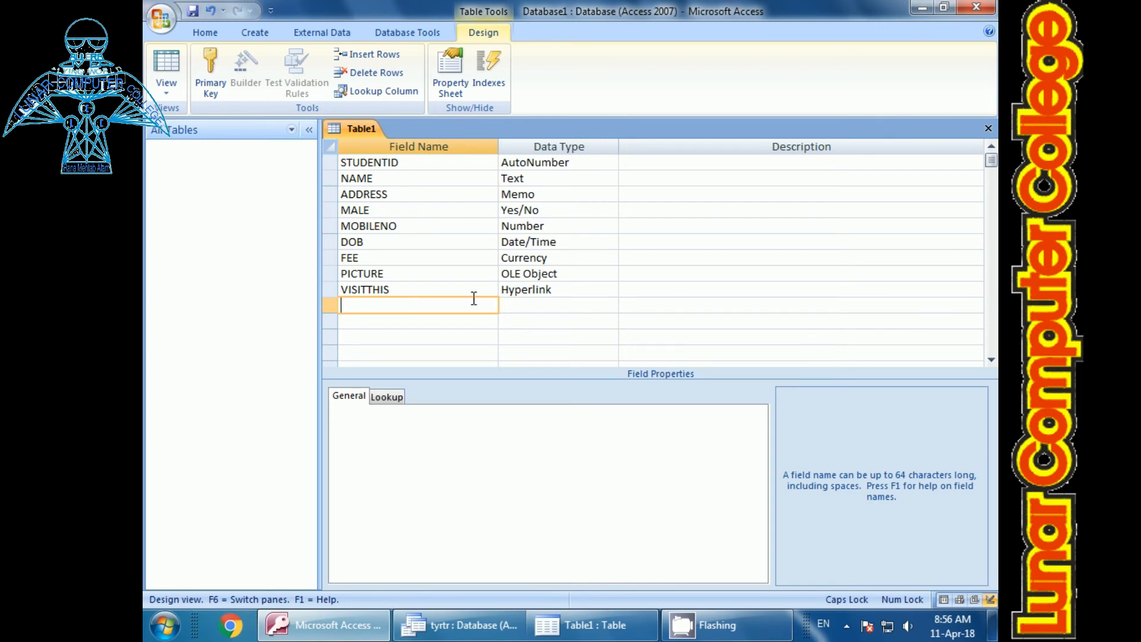
{"action": "left_click", "coordinate": [505, 304]}
{"action": "left_click", "coordinate": [611, 306]}
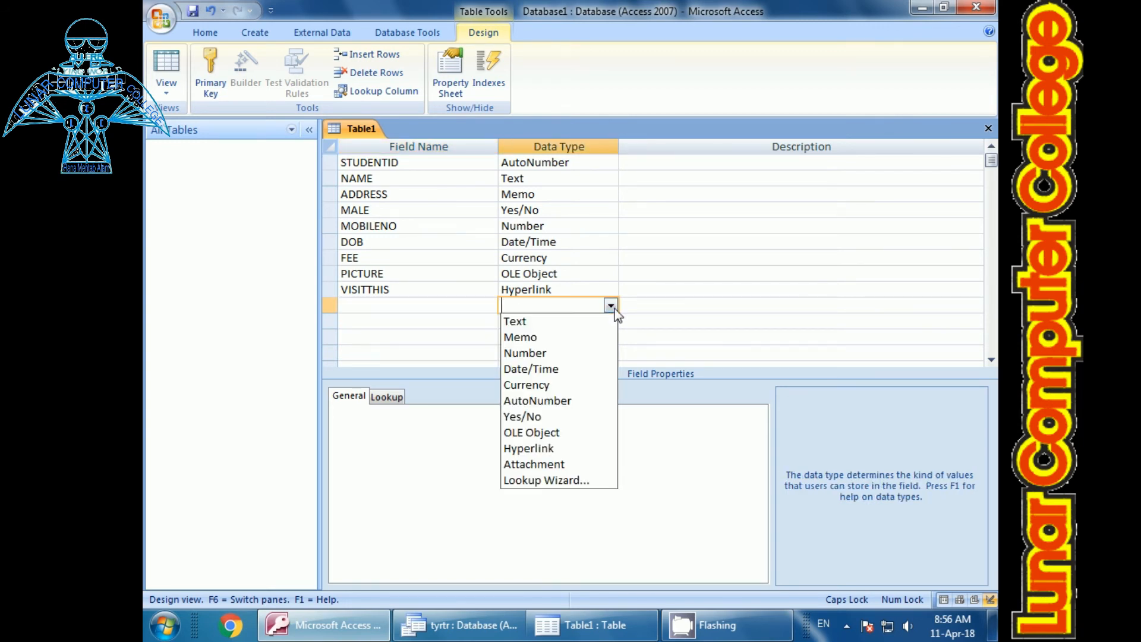
{"action": "left_click", "coordinate": [535, 464]}
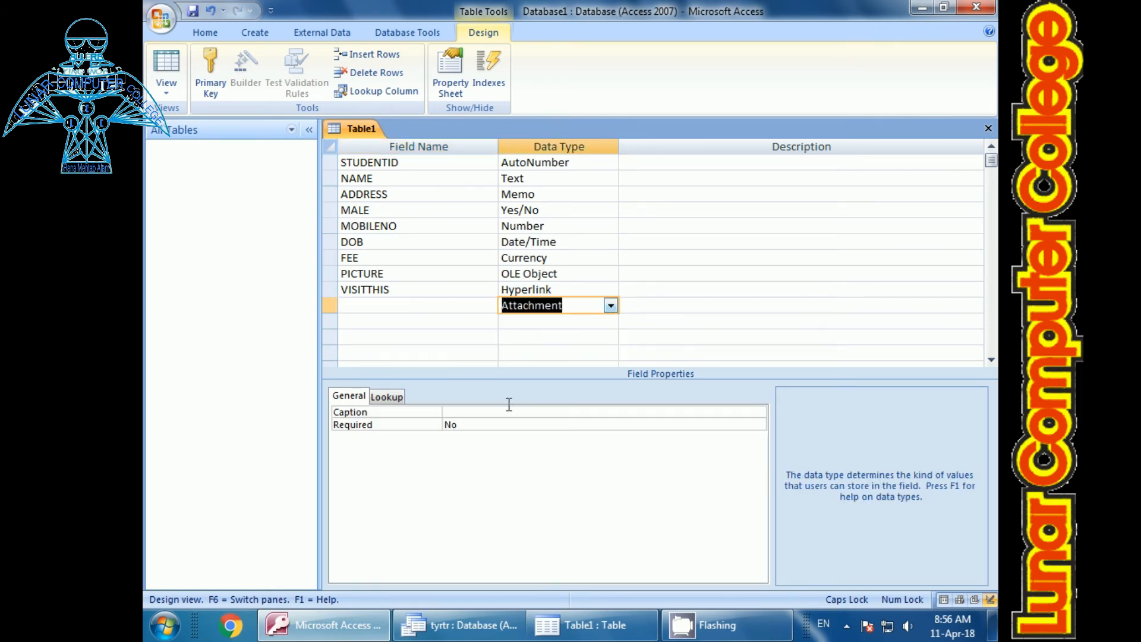
{"action": "left_click", "coordinate": [412, 300]}
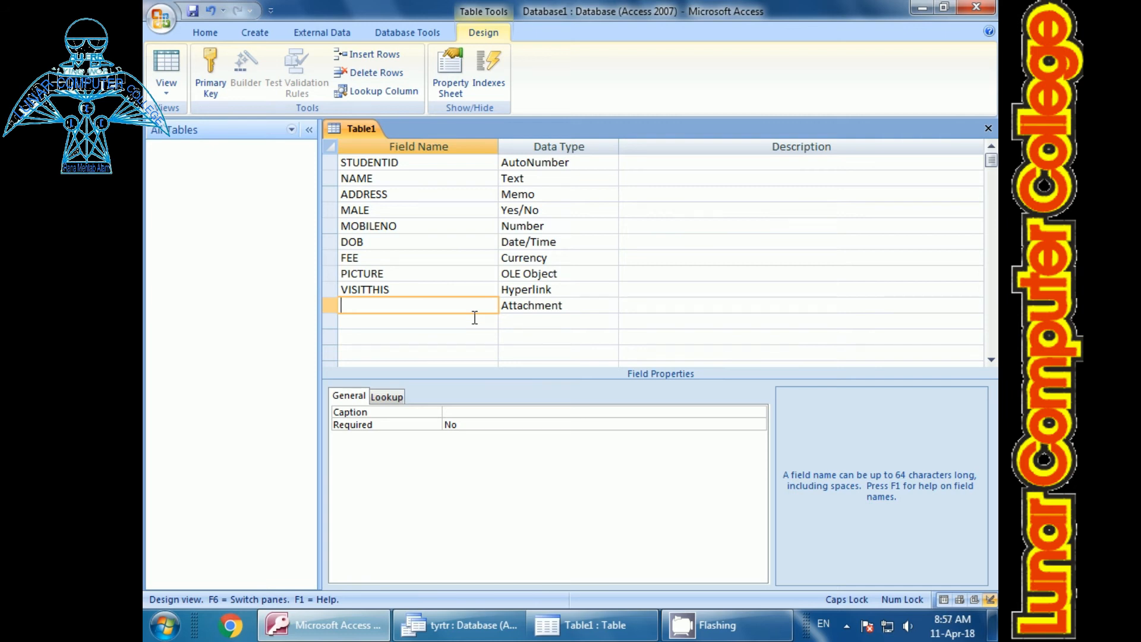
{"action": "type", "text": "FILE"}
- View the first page of the Lookup Wizard for the row below FILE, and cancel the wizard
{"action": "left_click", "coordinate": [395, 321]}
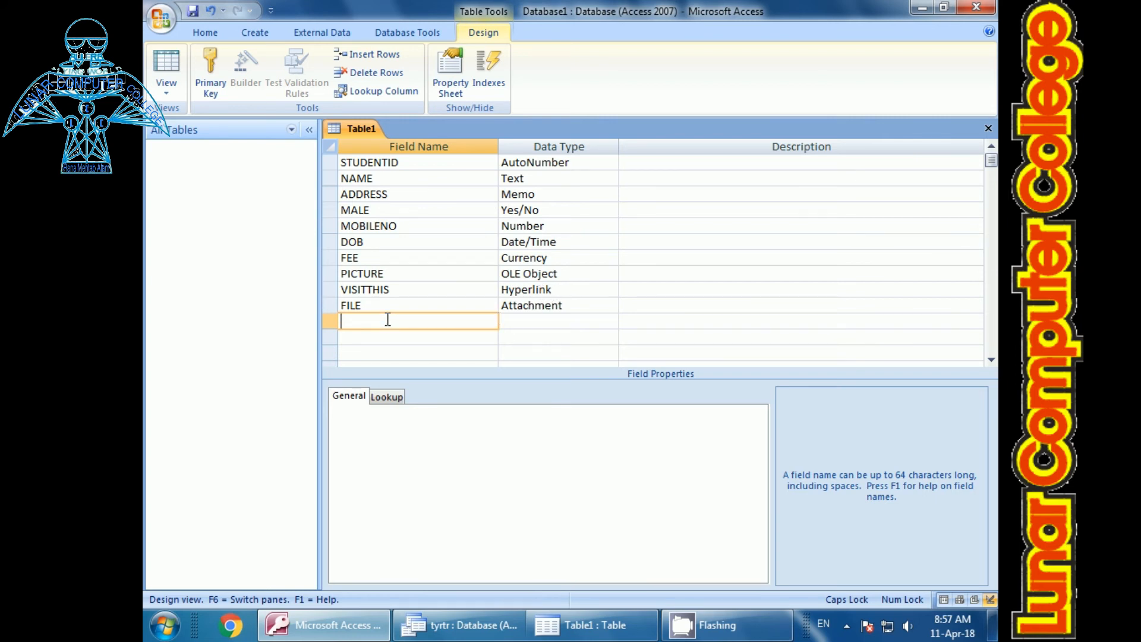
{"action": "left_click", "coordinate": [518, 324]}
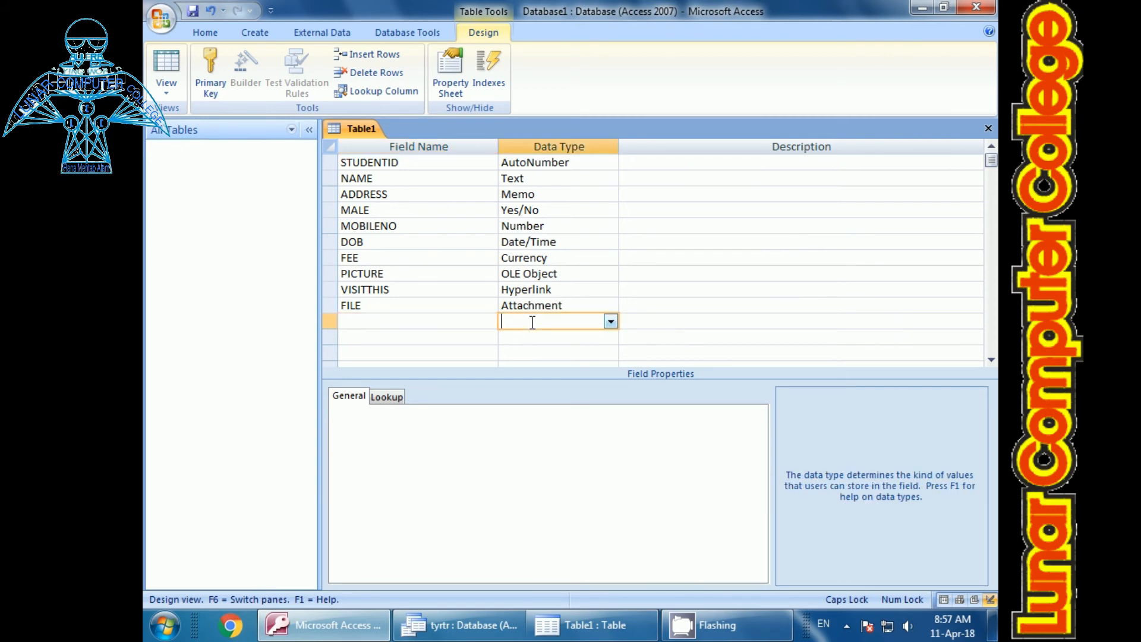
{"action": "left_click", "coordinate": [610, 321]}
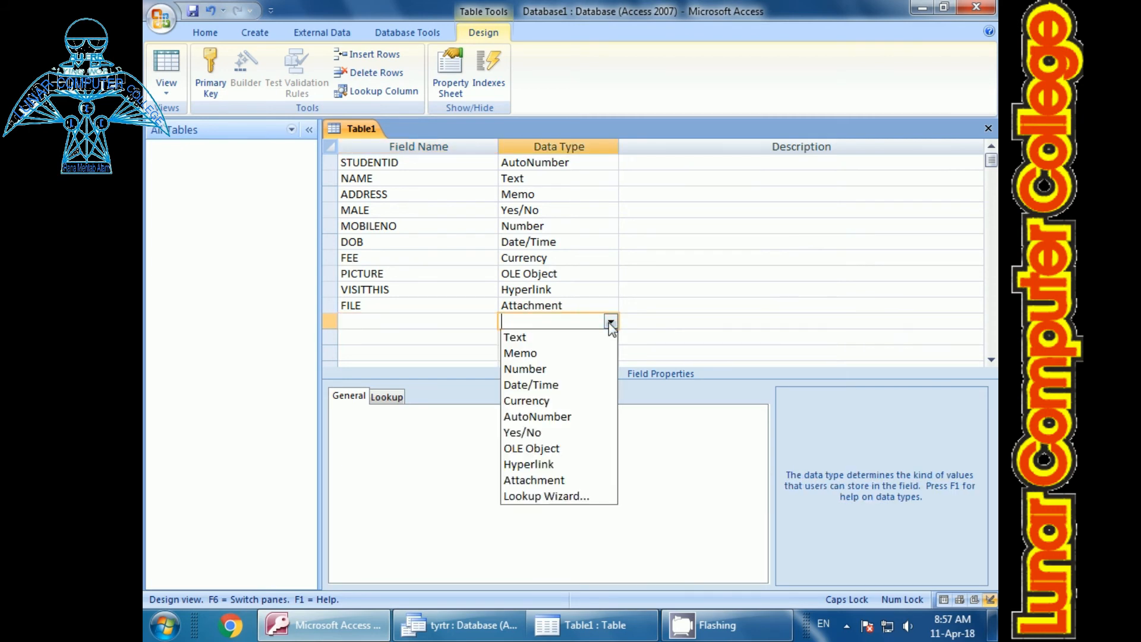
{"action": "left_click", "coordinate": [522, 496]}
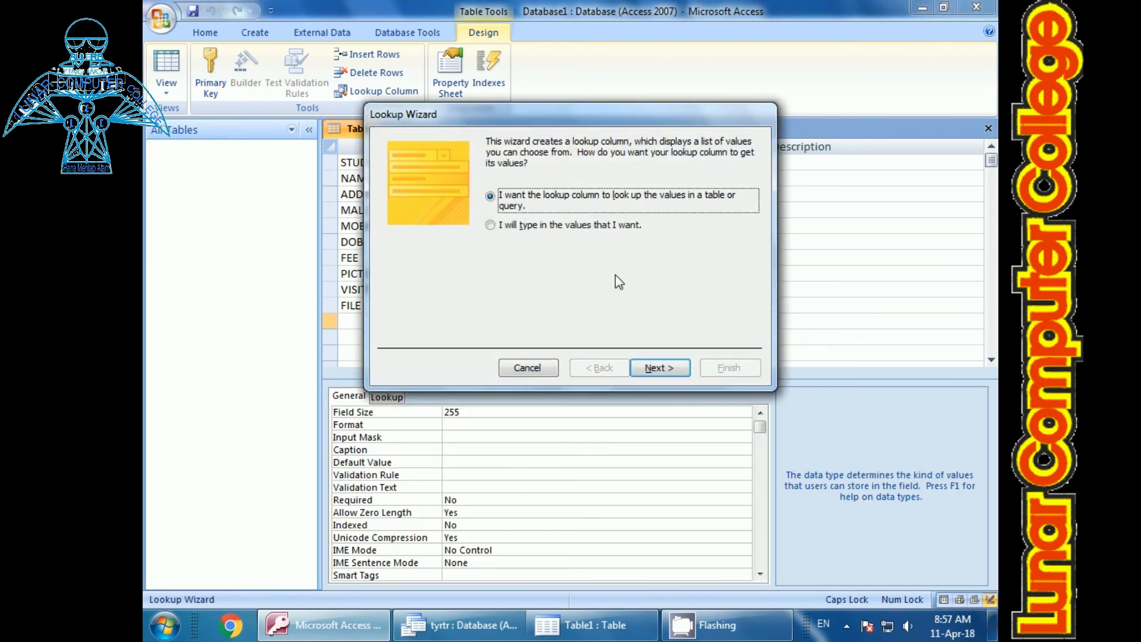
{"action": "left_click", "coordinate": [509, 369]}
- Try to clear the data type of the unnamed row below FILE, and reselect Text
{"action": "left_click", "coordinate": [432, 320]}
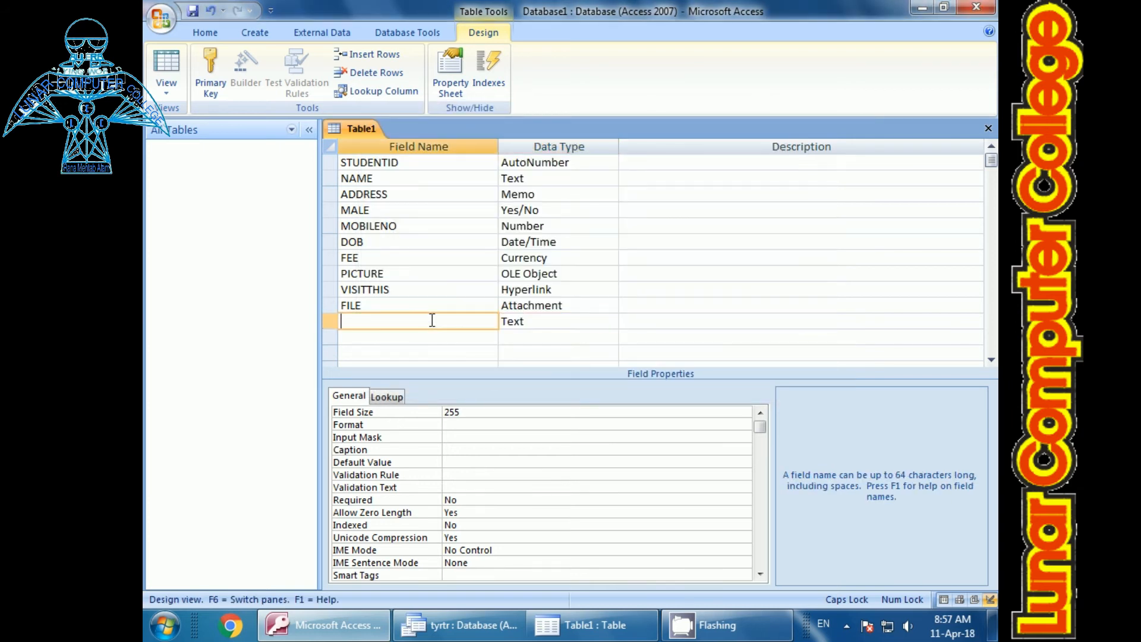
{"action": "left_click_drag", "start_coordinate": [540, 321], "coordinate": [479, 324]}
{"action": "key", "text": "BackSpace"}
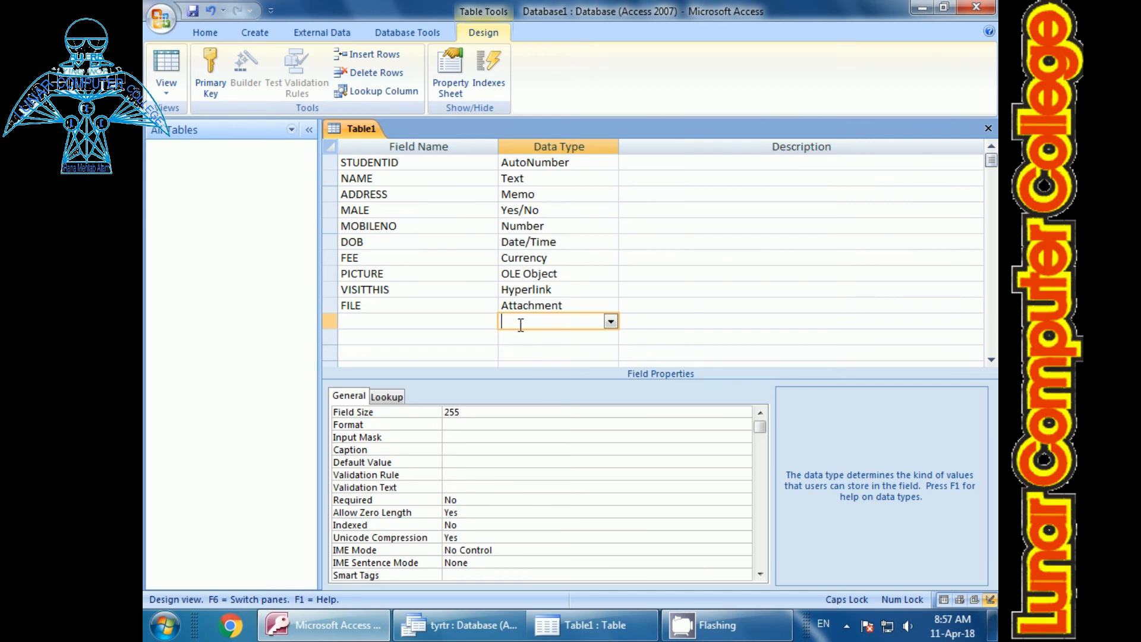
{"action": "left_click", "coordinate": [426, 320]}
{"action": "left_click", "coordinate": [565, 353]}
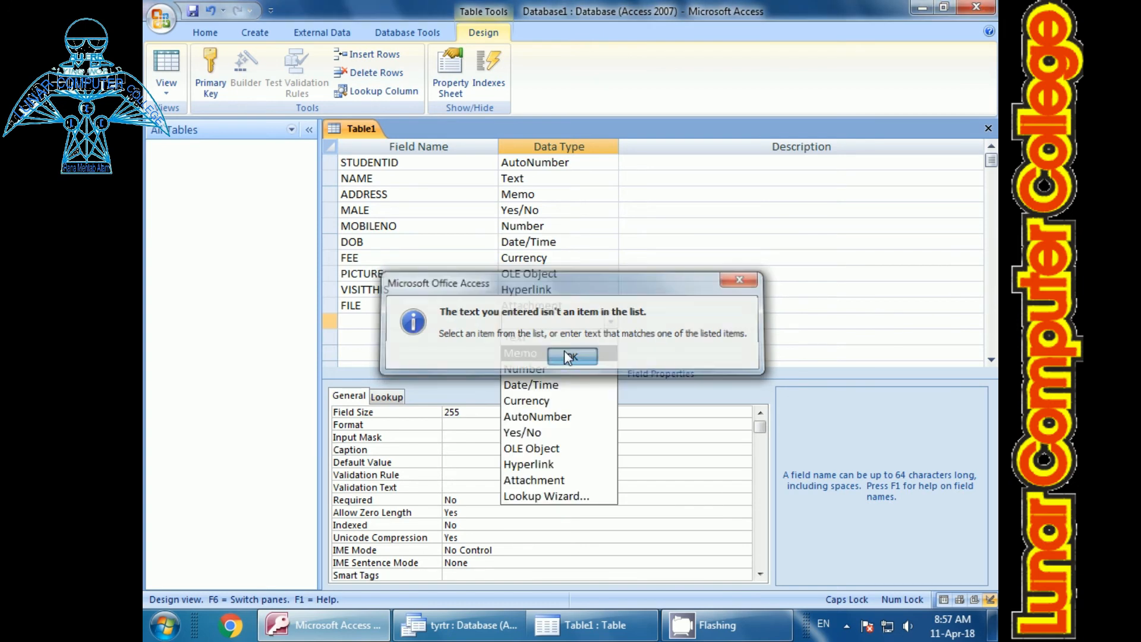
{"action": "left_click", "coordinate": [508, 338]}
{"action": "left_click", "coordinate": [454, 321]}
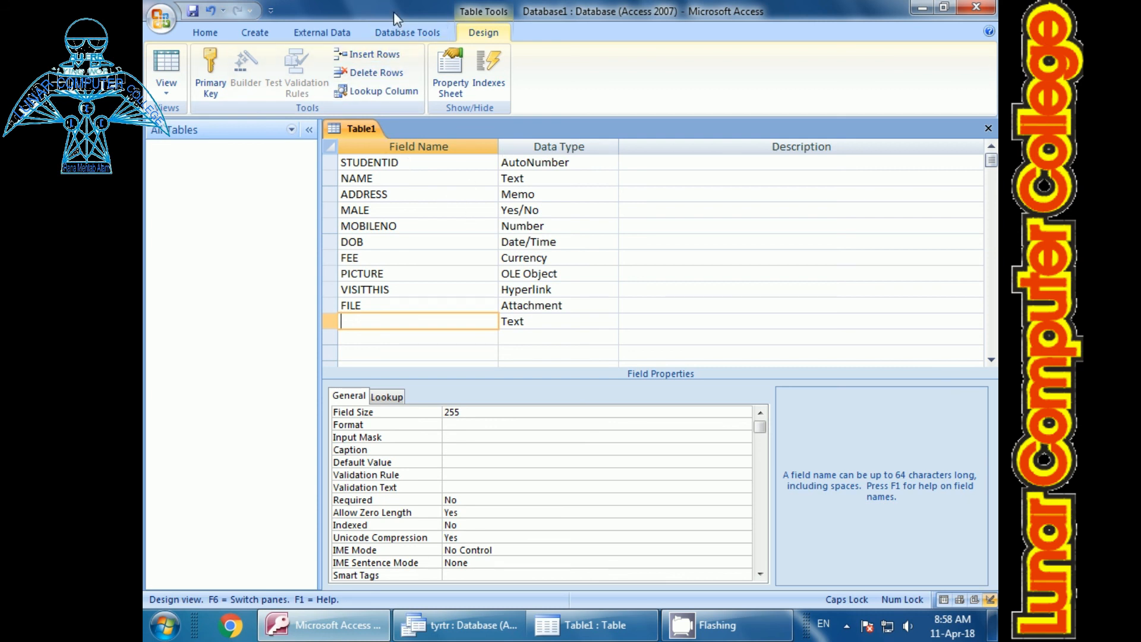
- Switch to the Table1 : Table window of the tyrtr database and list the data types available for its first row
{"action": "left_click", "coordinate": [585, 627]}
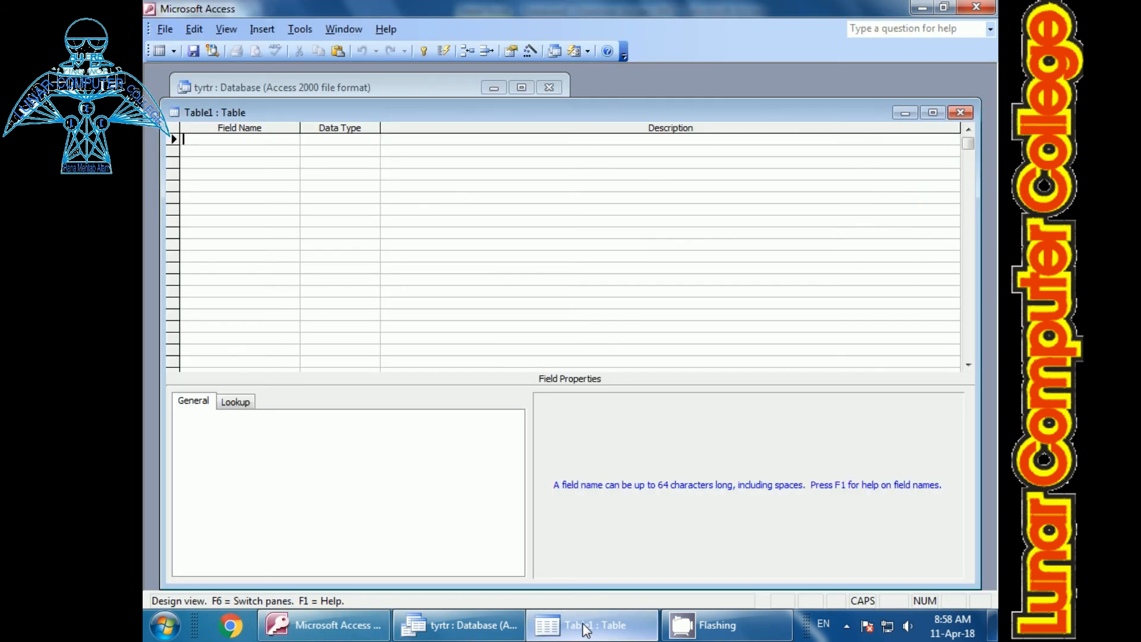
{"action": "left_click", "coordinate": [339, 139]}
{"action": "left_click", "coordinate": [372, 140]}
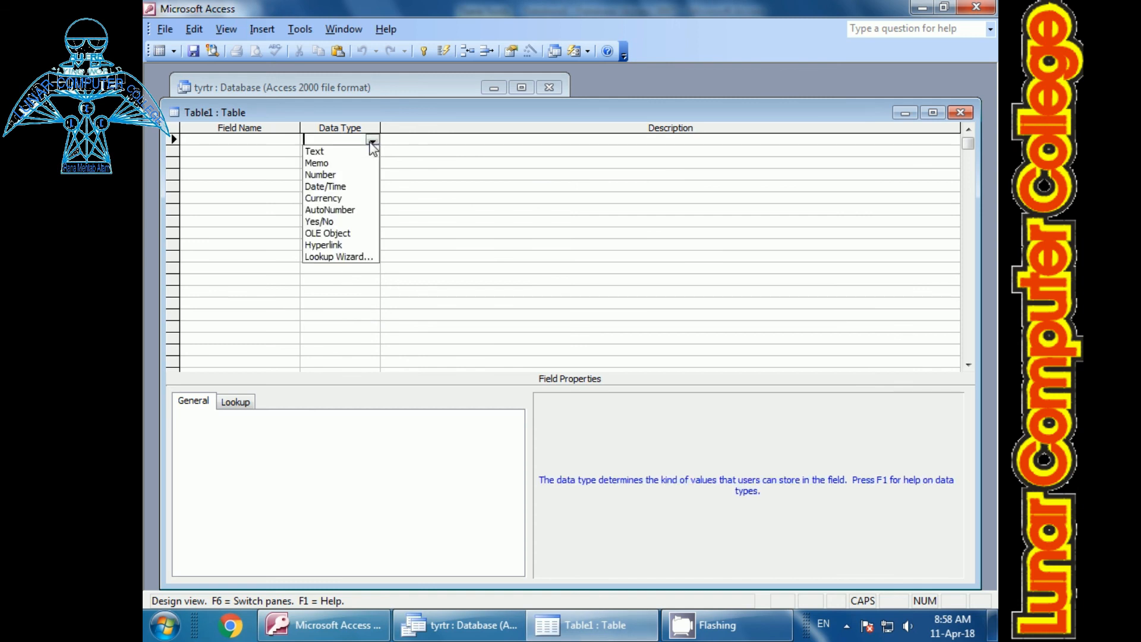